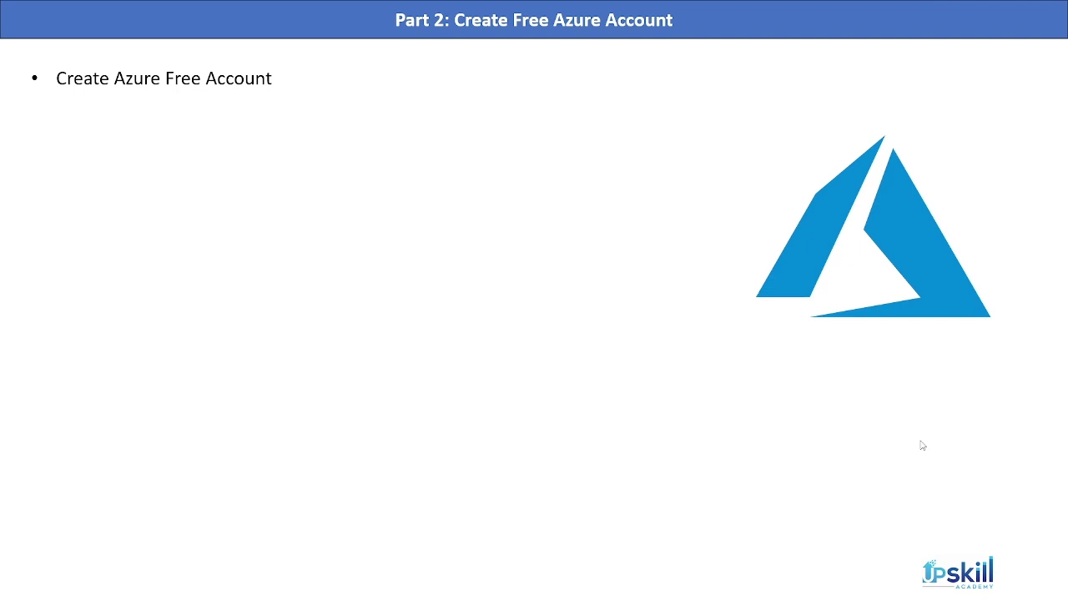
Advance the slideshow to the 'Part 2: Create Free Azure Account' agenda slide.
left_click(980, 427)
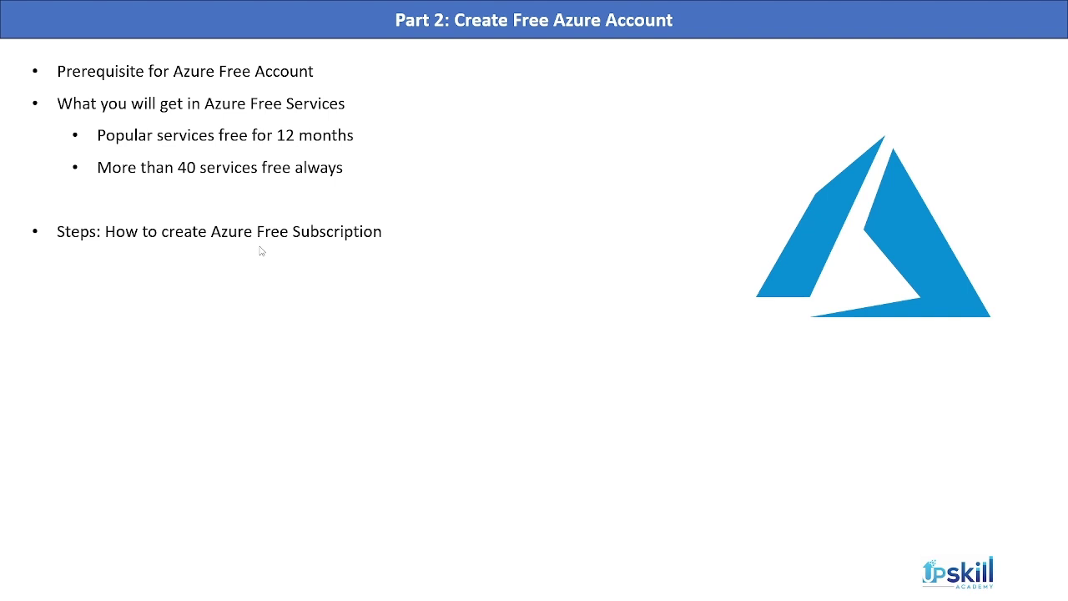
Advance to the sign-up steps slide and open its azure.microsoft.com link in Chrome.
left_click(1028, 483)
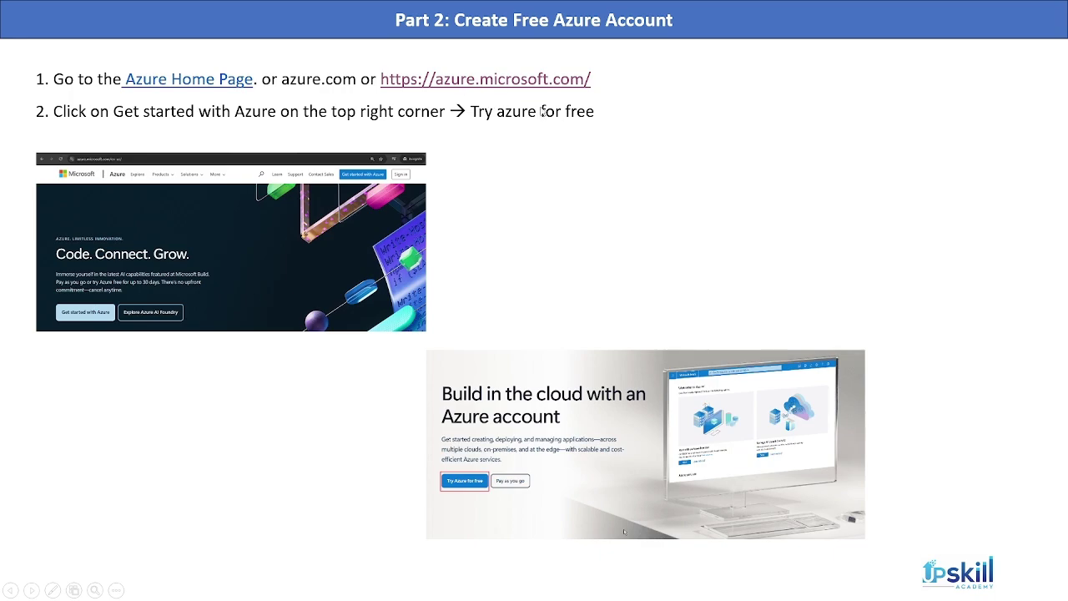
left_click(470, 85)
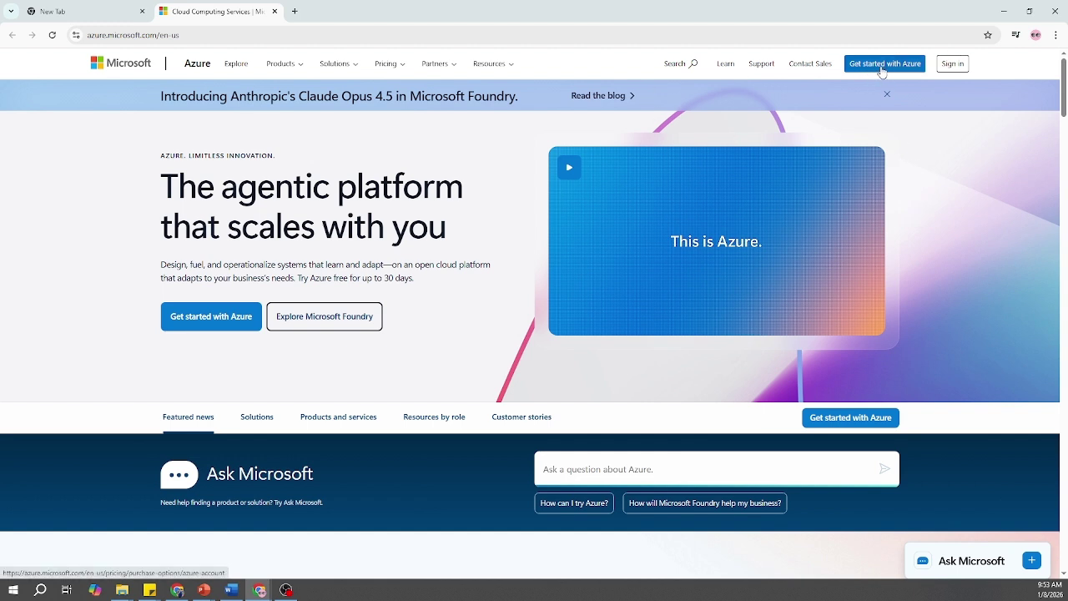
Go to the Azure free account page and launch the 'Try Azure for free' sign-up.
left_click(877, 68)
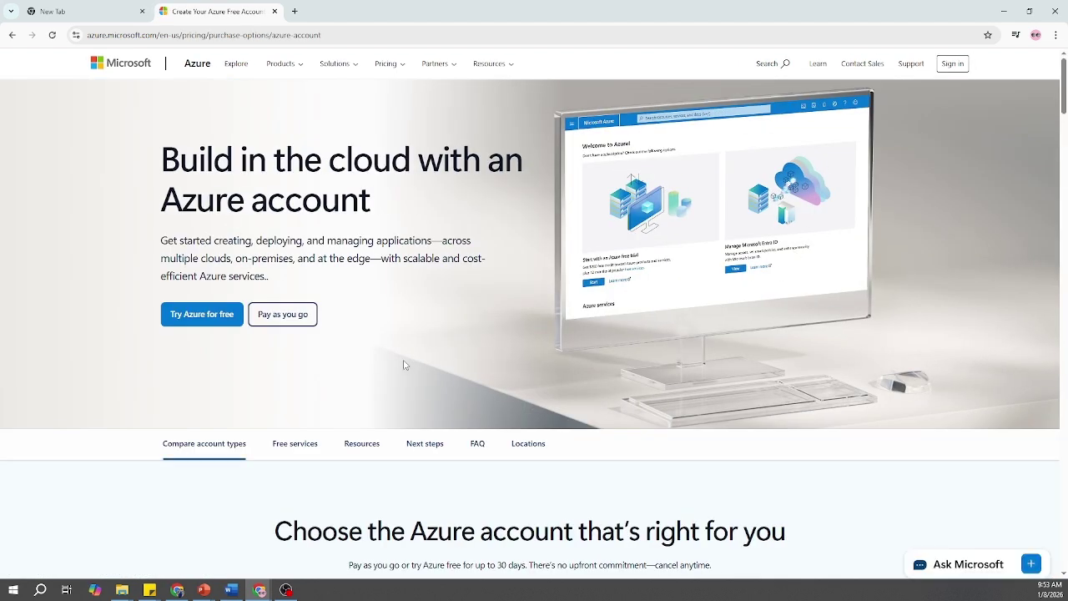
left_click(207, 318)
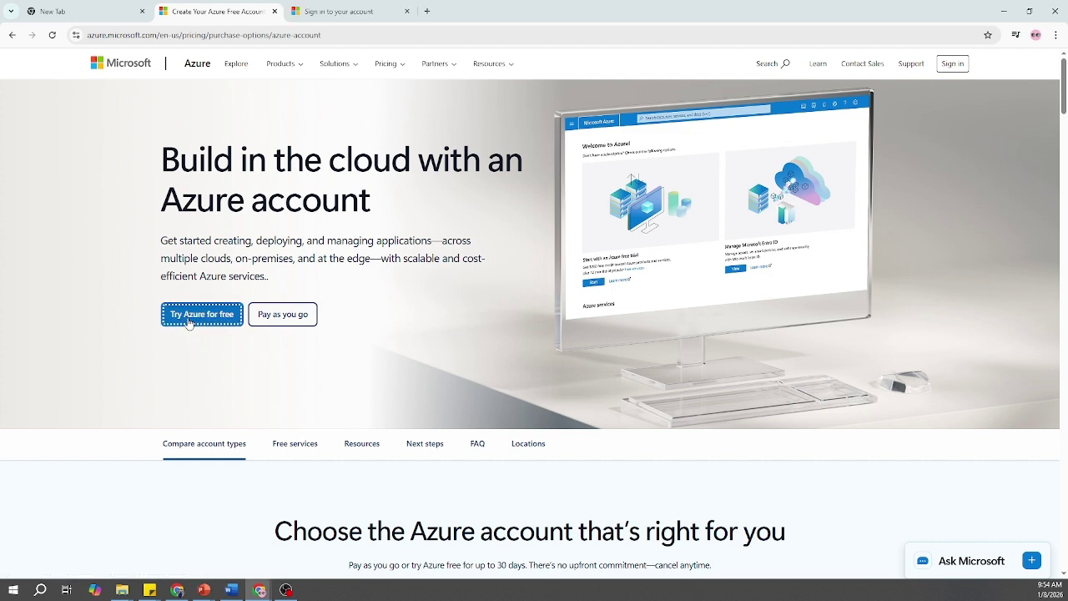
left_click(179, 320)
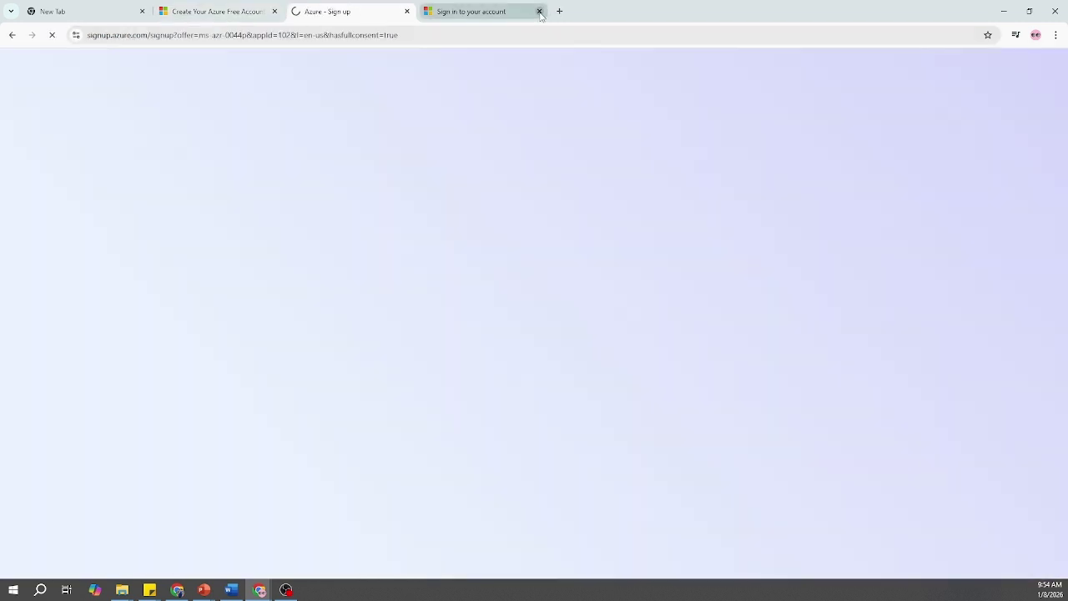
Close the extra tab, choose 'Use another account' and submit the sign-up e-mail address.
left_click(539, 11)
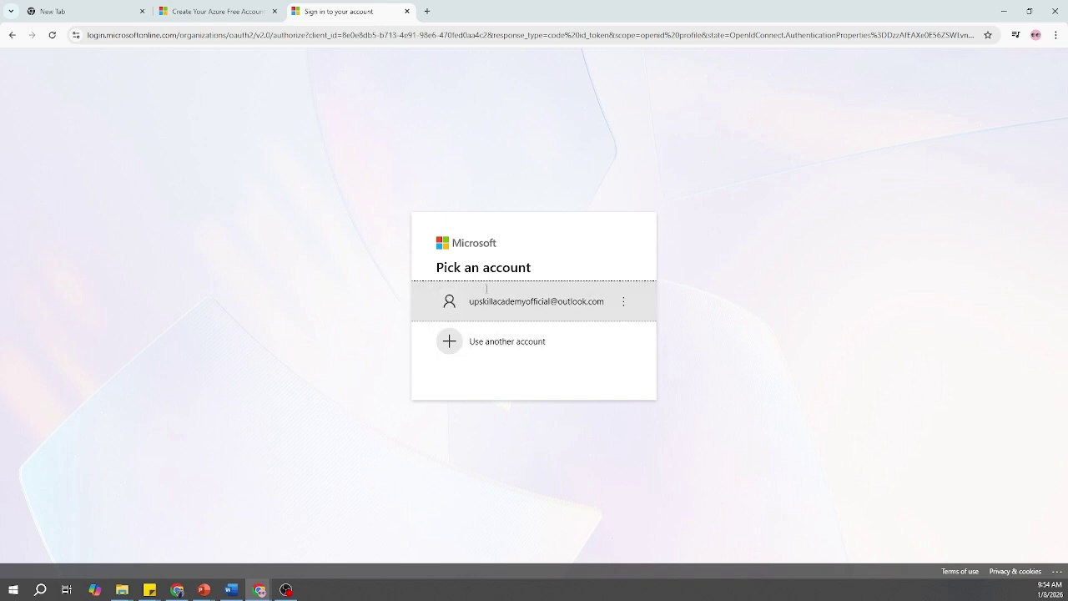
left_click(508, 350)
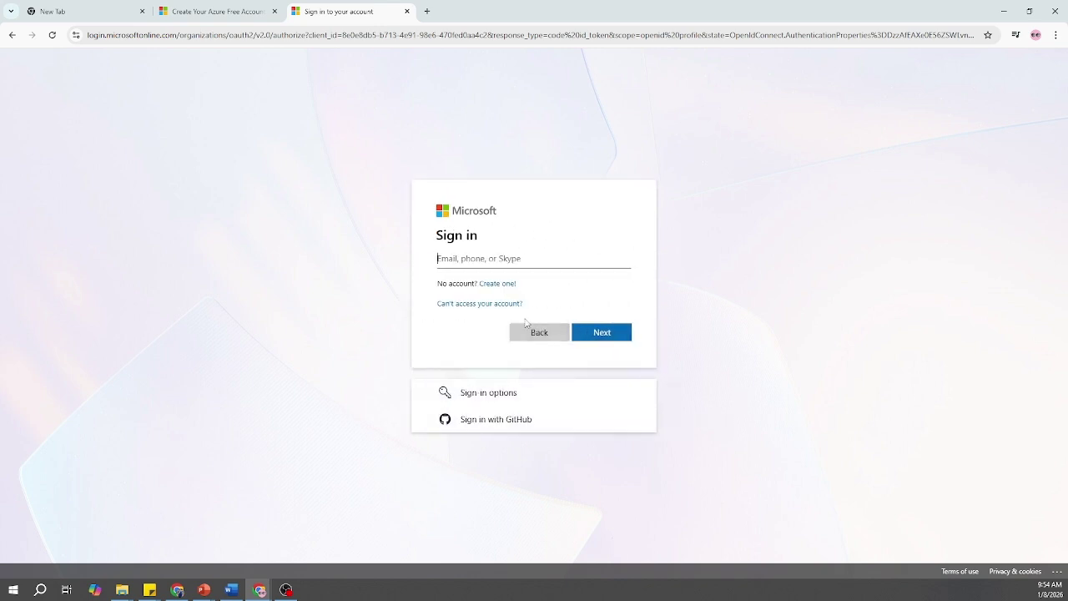
left_click(463, 258)
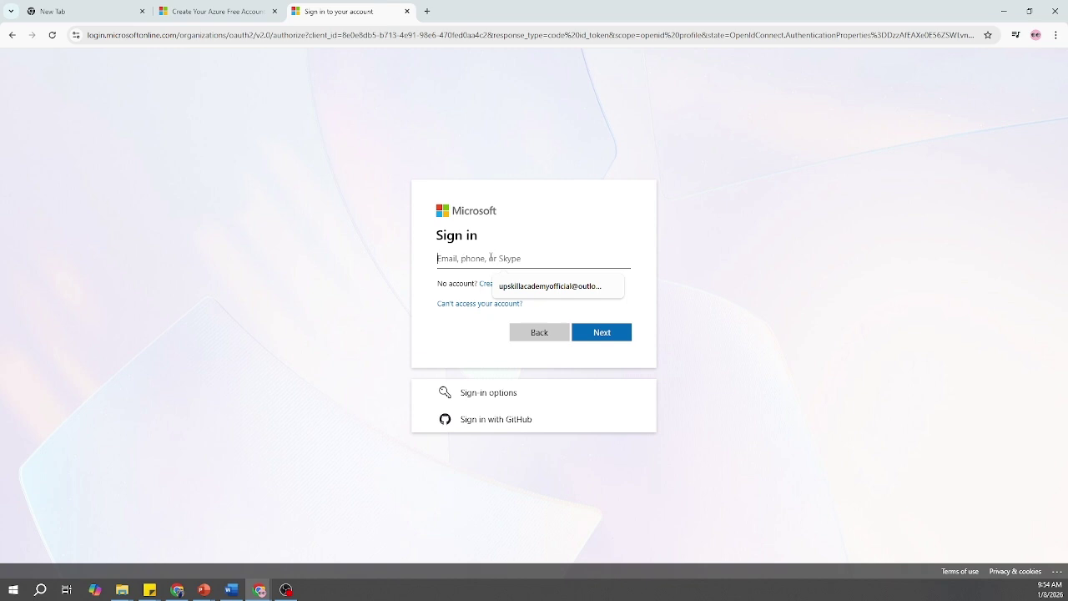
left_click(875, 313)
left_click(479, 259)
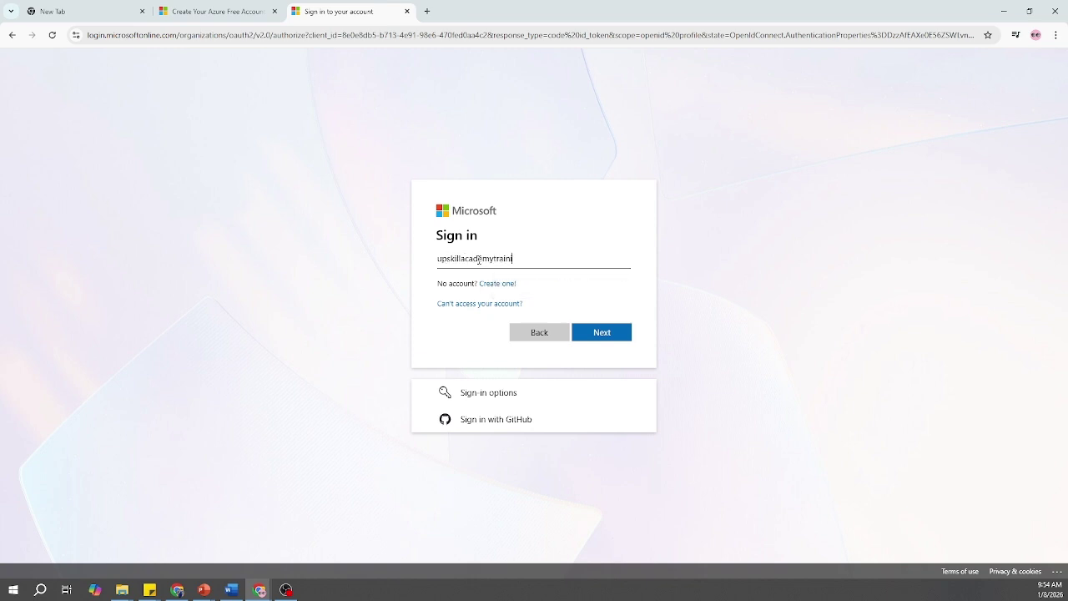
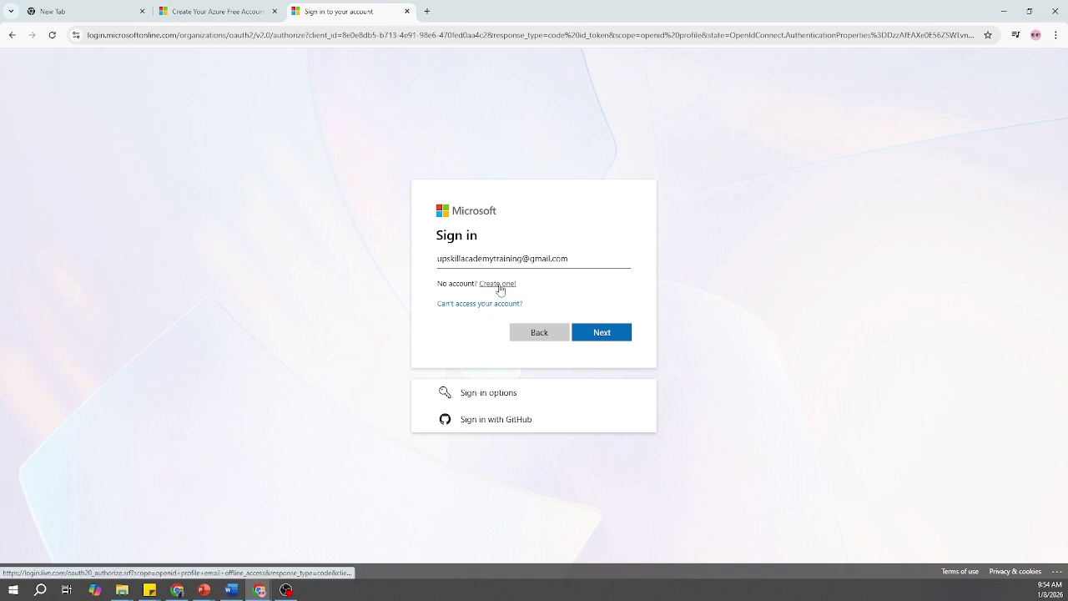
left_click_drag(495, 259, 585, 262)
left_click(600, 259)
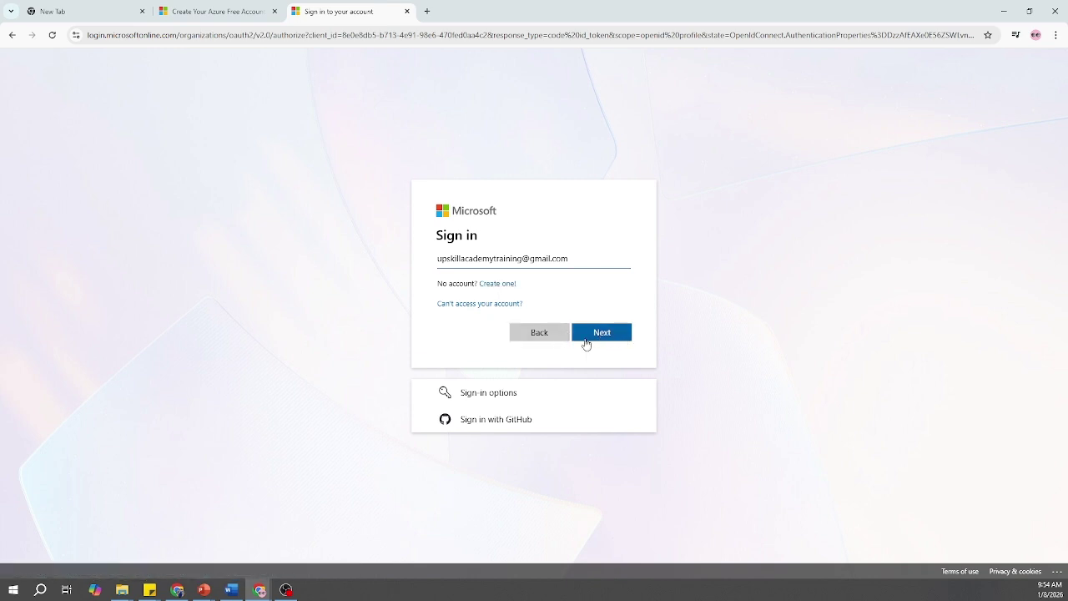
left_click(602, 332)
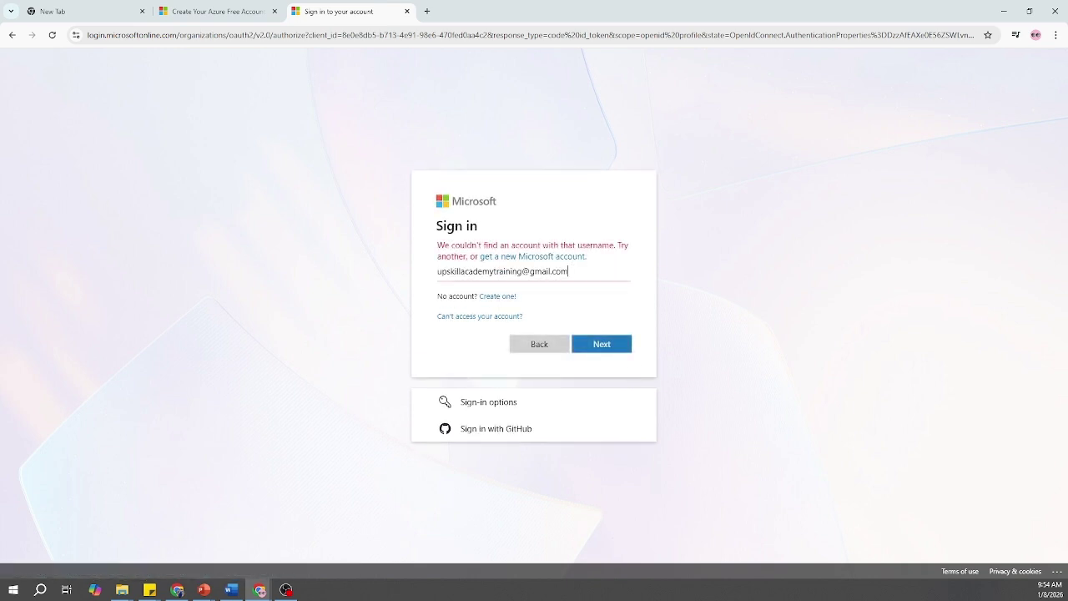
key("alt+Tab")
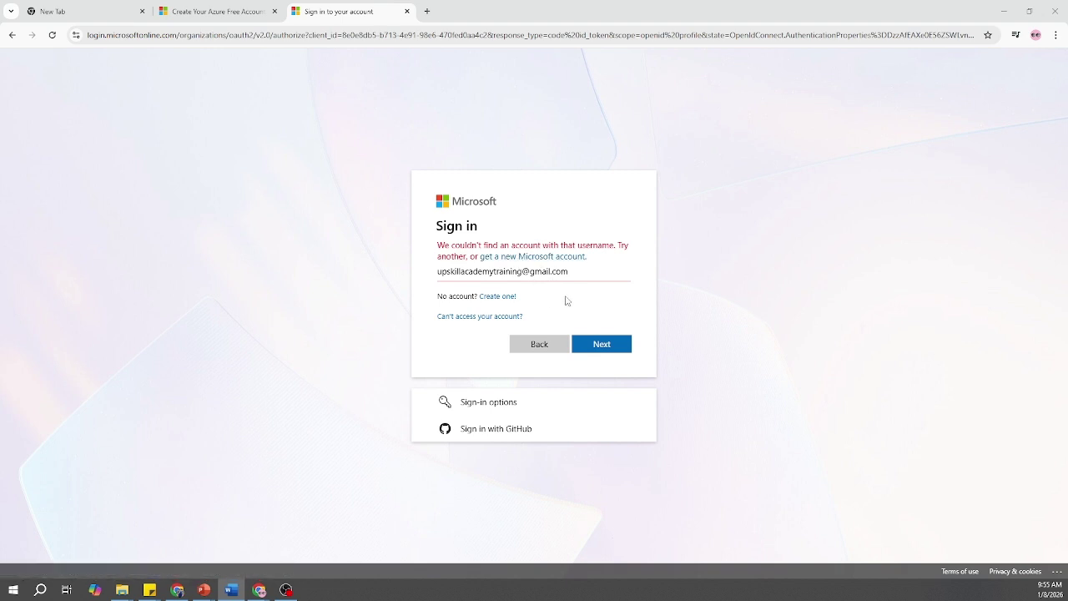
Create a new Microsoft account for that e-mail and enter the six-digit emailed verification code.
left_click(495, 298)
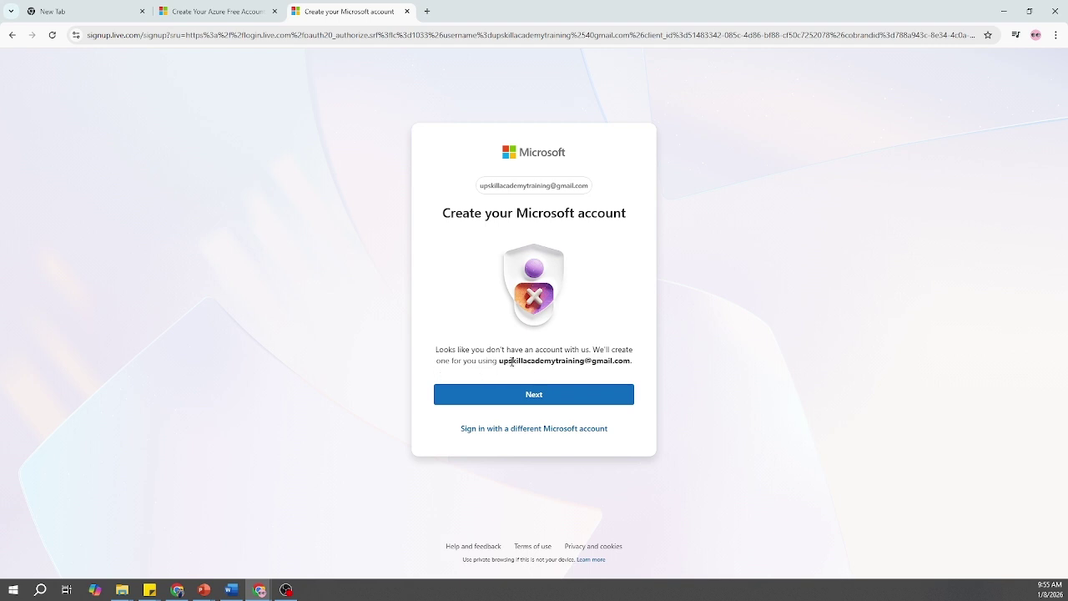
left_click(551, 399)
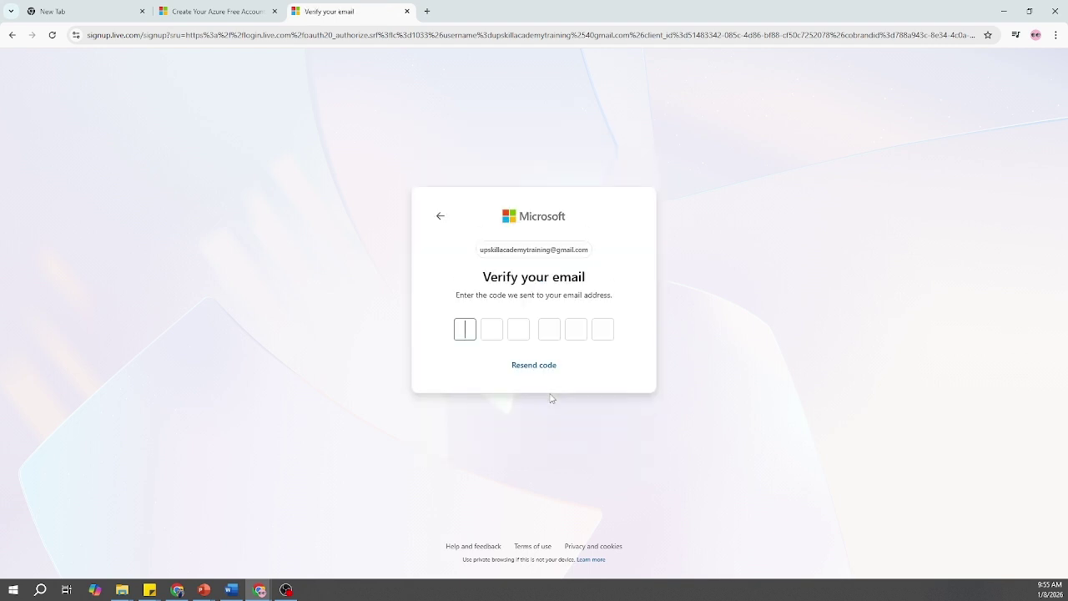
left_click_drag(491, 277, 538, 279)
left_click(520, 278)
left_click_drag(498, 278, 585, 279)
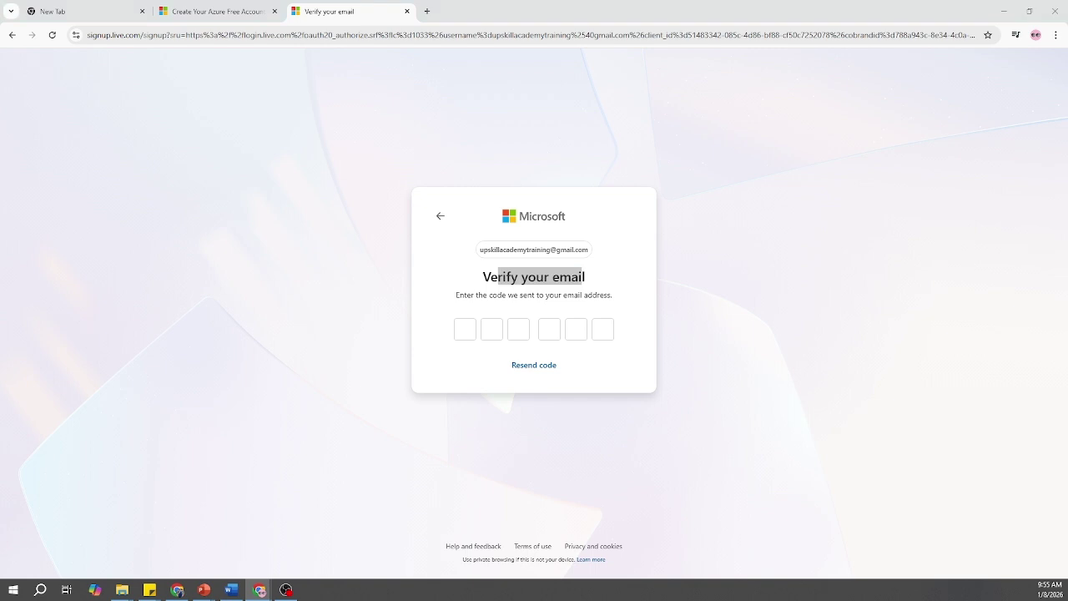
left_click(465, 332)
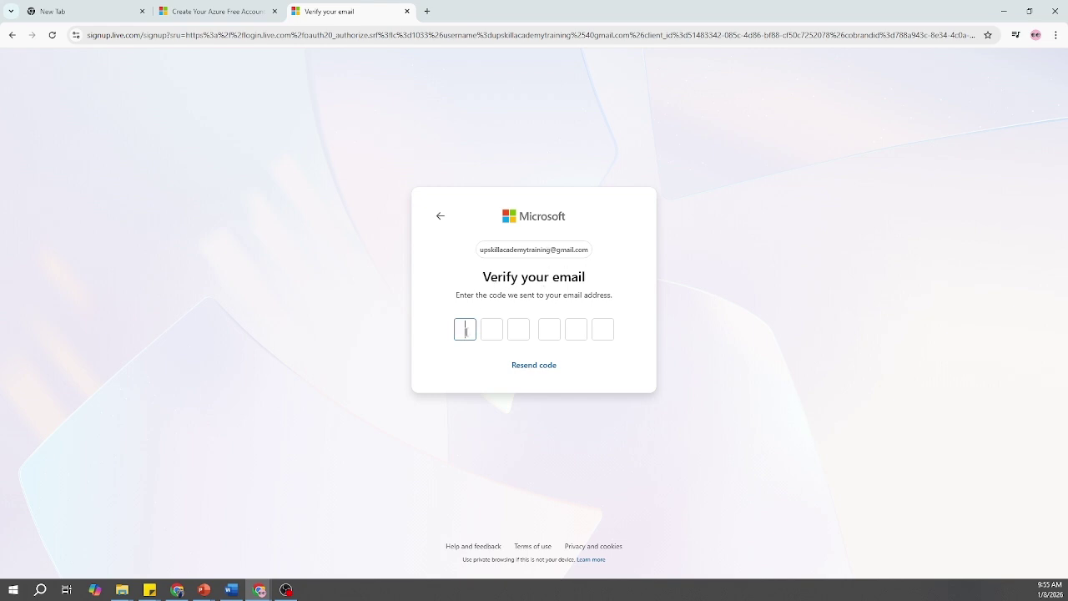
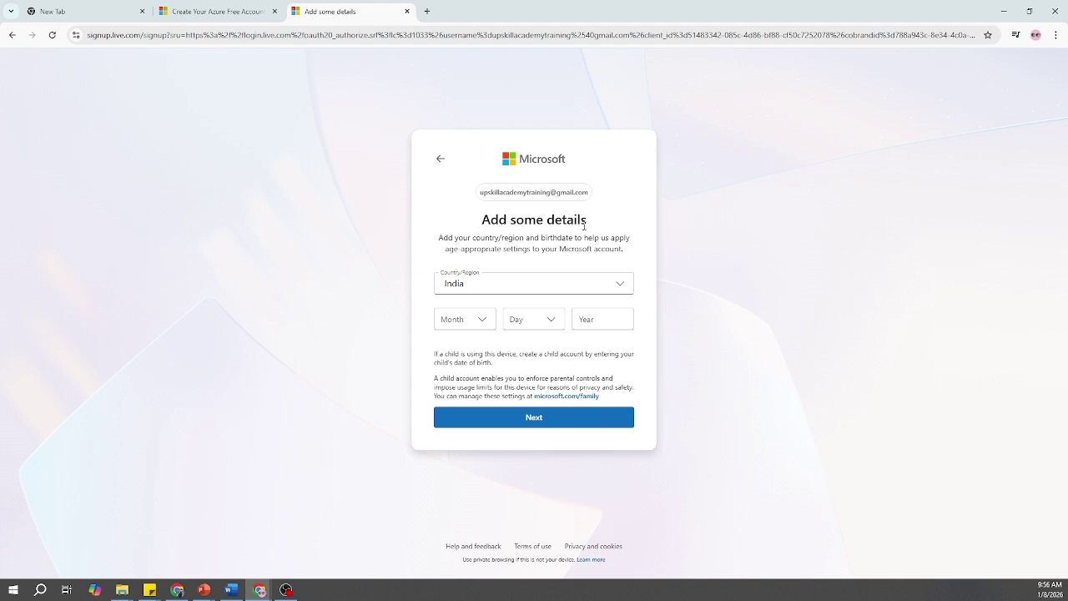
left_click(474, 288)
left_click(472, 287)
left_click(483, 323)
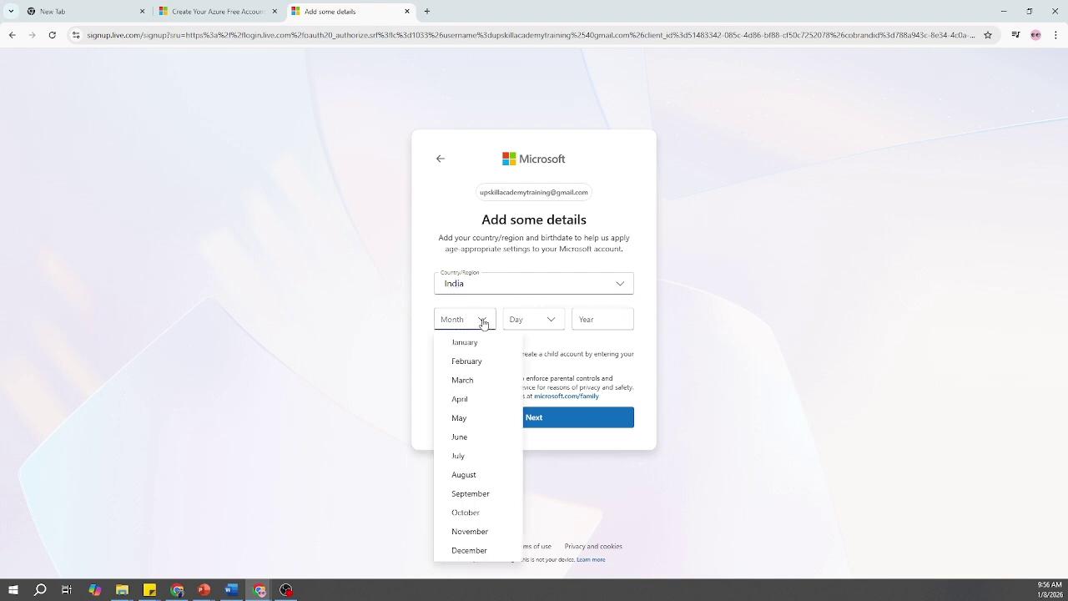
left_click(482, 553)
left_click(539, 328)
scroll(611, 479, "down", 2)
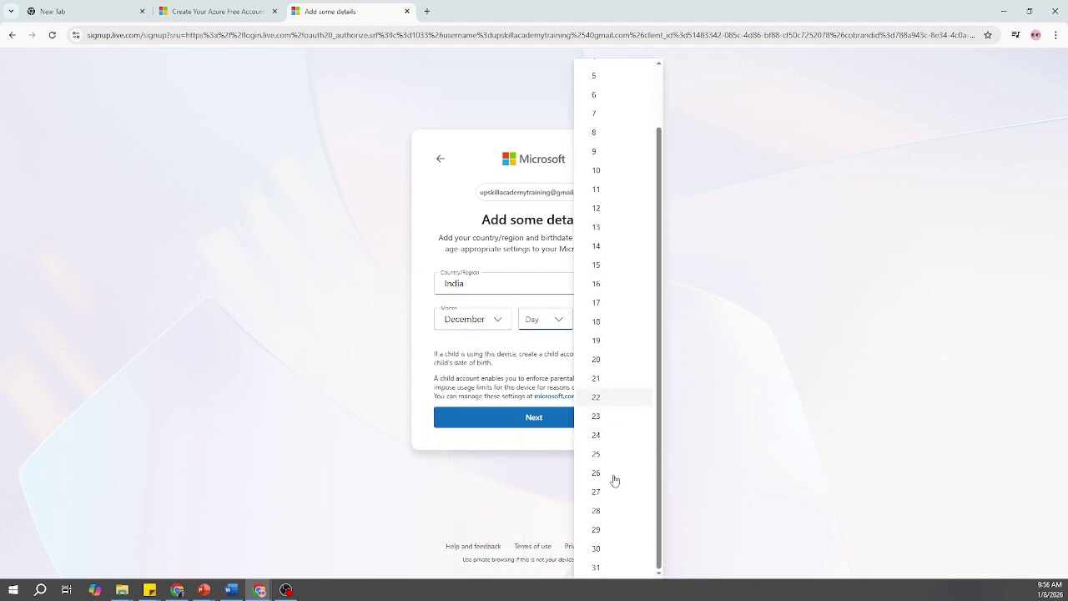
left_click(607, 480)
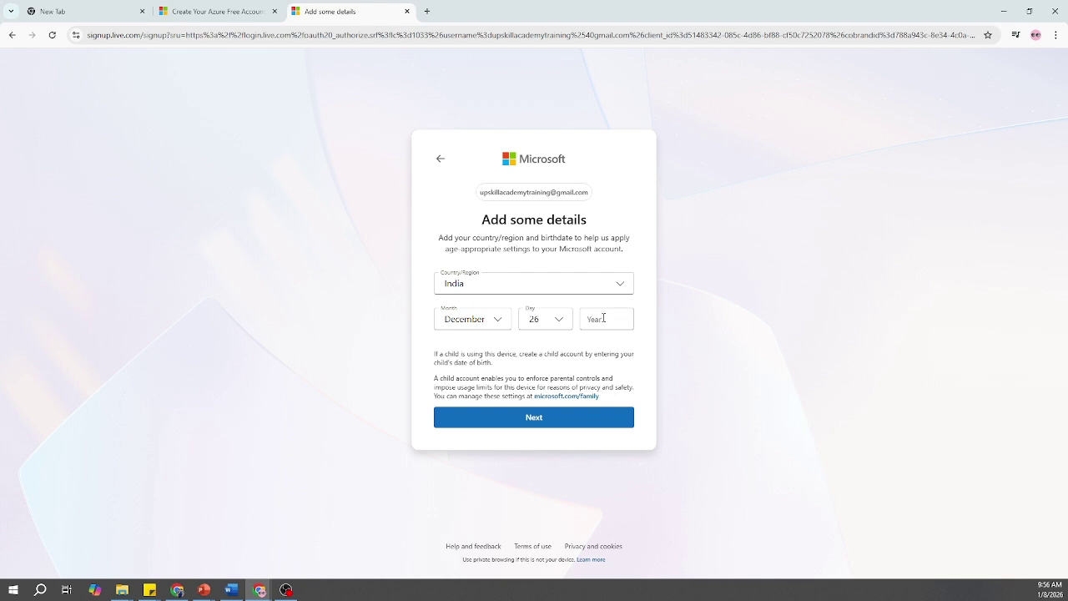
left_click(604, 318)
type("1994")
left_click(543, 421)
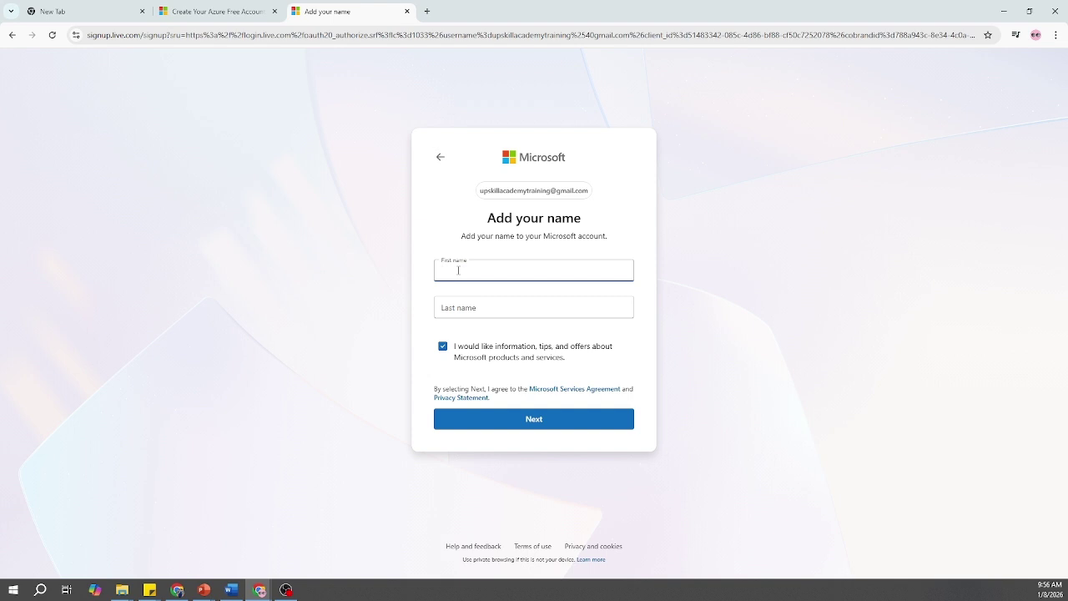
Enter the account holder's first and last name and submit them.
type("Upskill")
key("Tab")
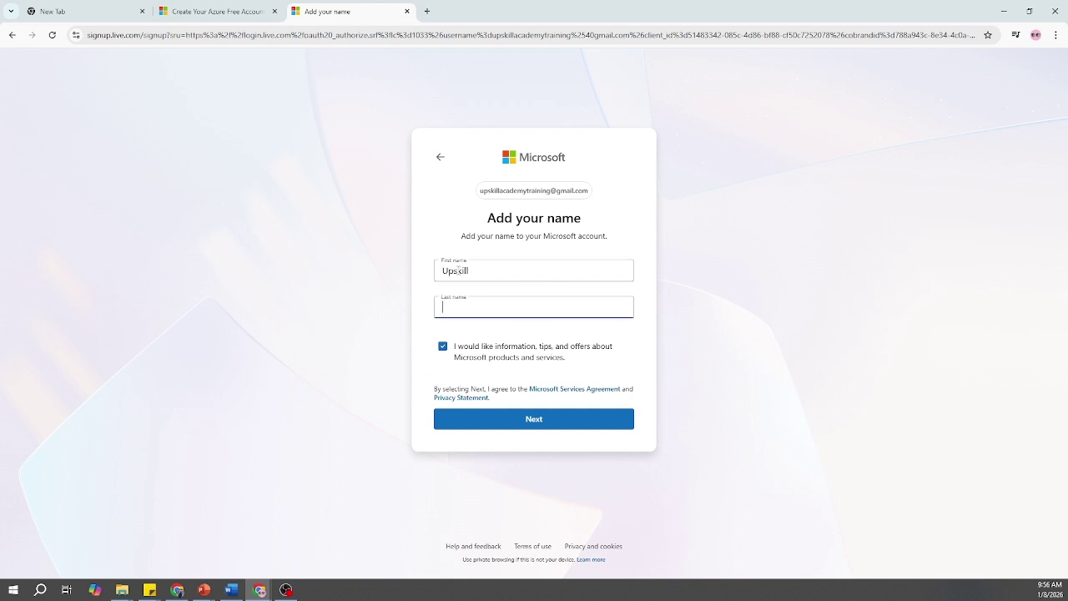
type("Academy")
left_click(454, 272)
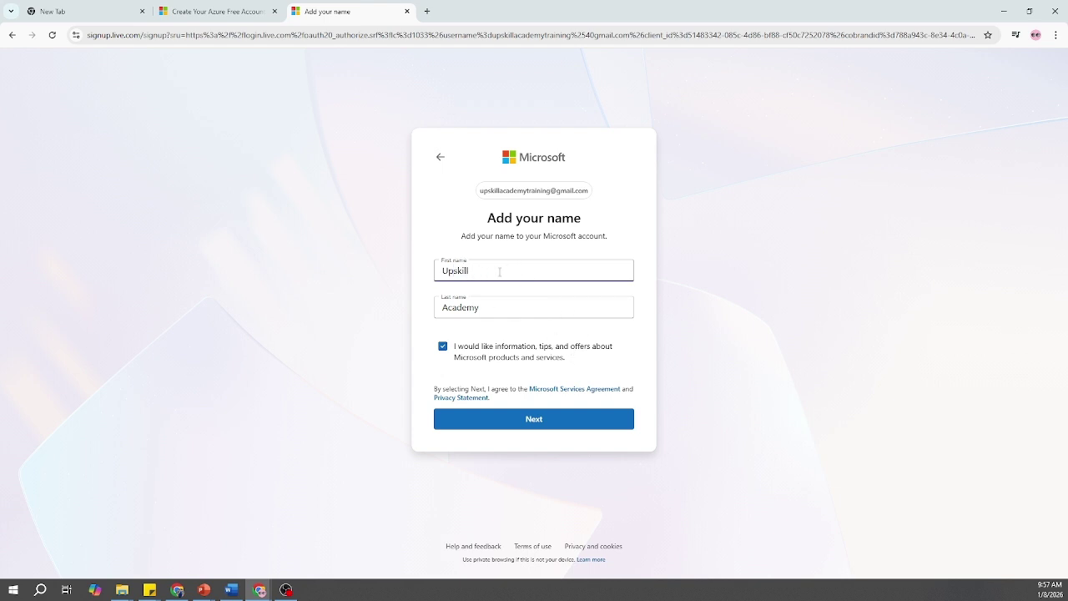
double_click(494, 271)
left_click(486, 271)
left_click(548, 419)
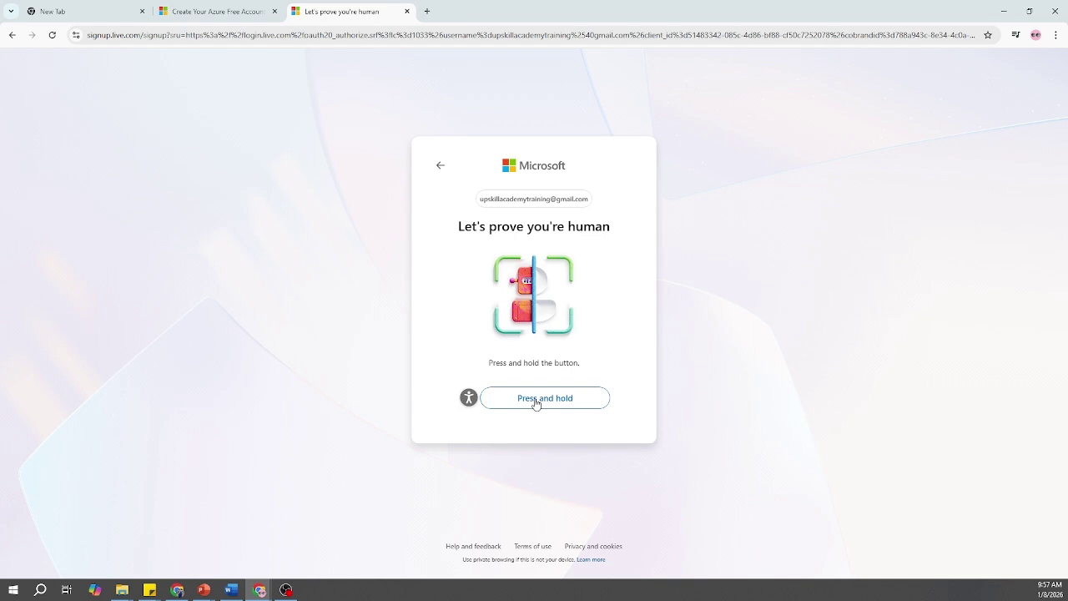
Pass the press-and-hold human check and save a passkey on a phone or tablet.
left_click_drag(537, 405, 537, 405)
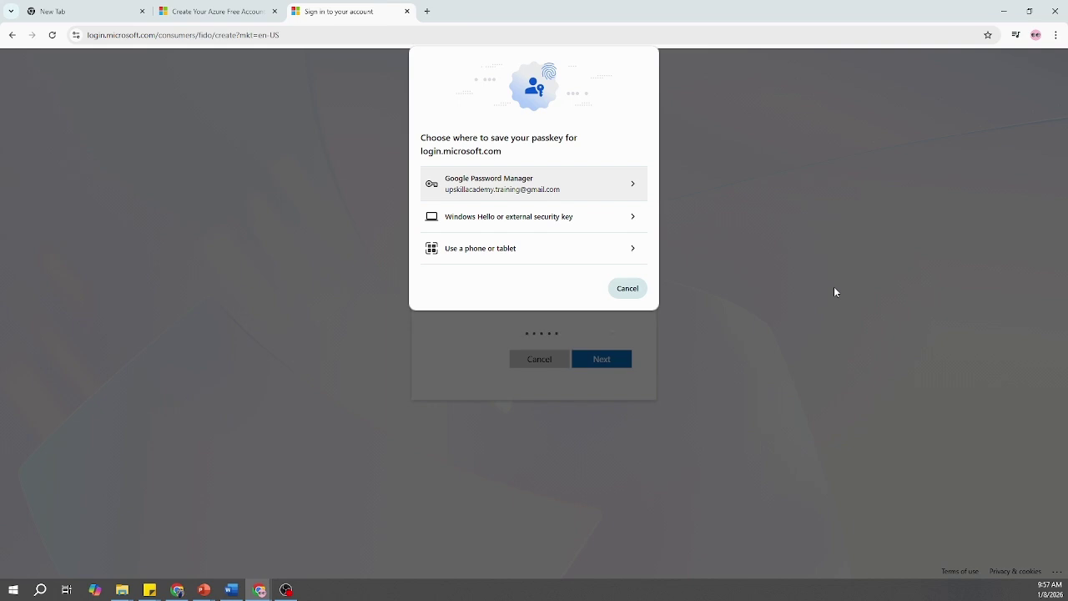
left_click(497, 257)
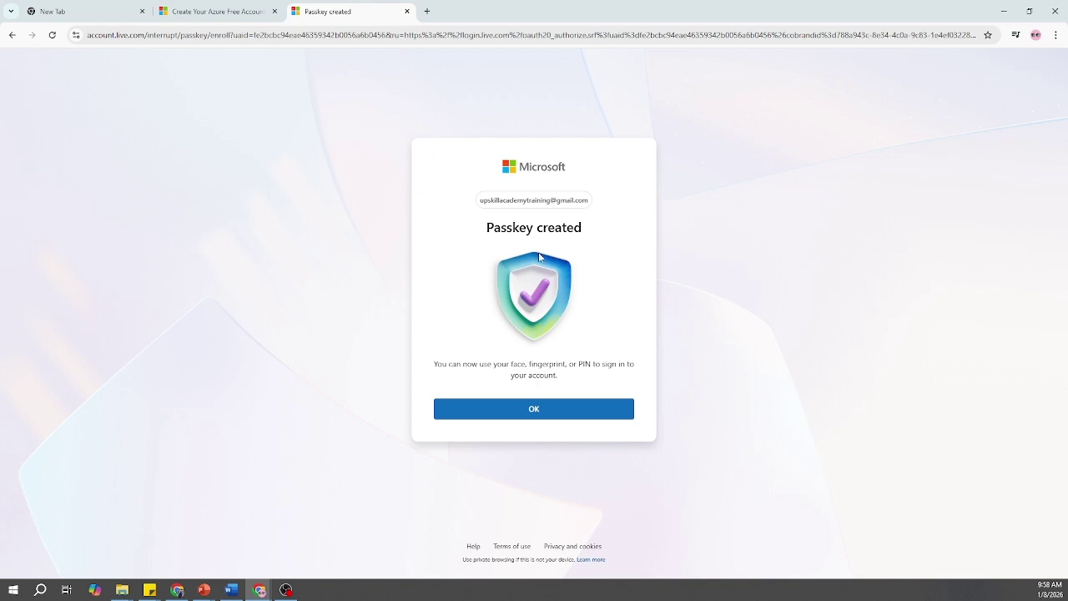
left_click_drag(488, 227, 572, 227)
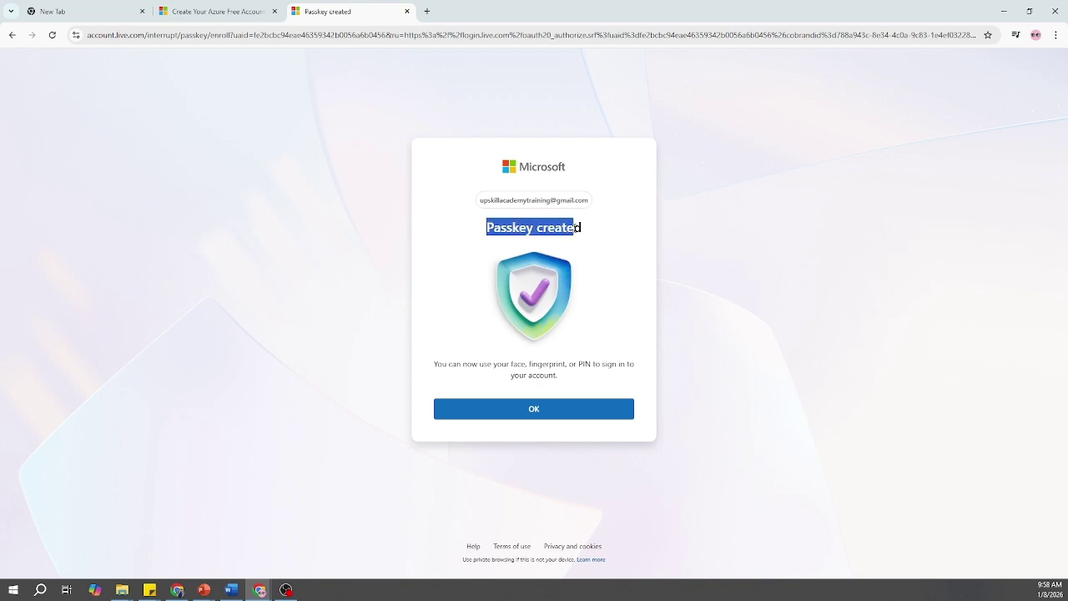
Confirm the passkey and choose 'For personal use' on the Azure Profile information step.
left_click(544, 409)
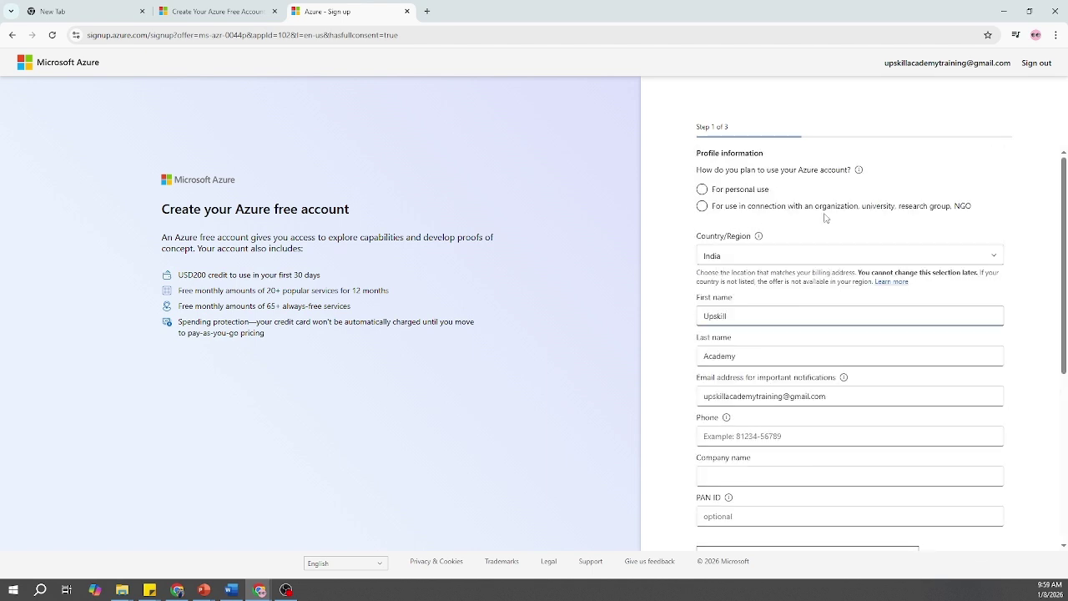
left_click_drag(708, 153, 753, 153)
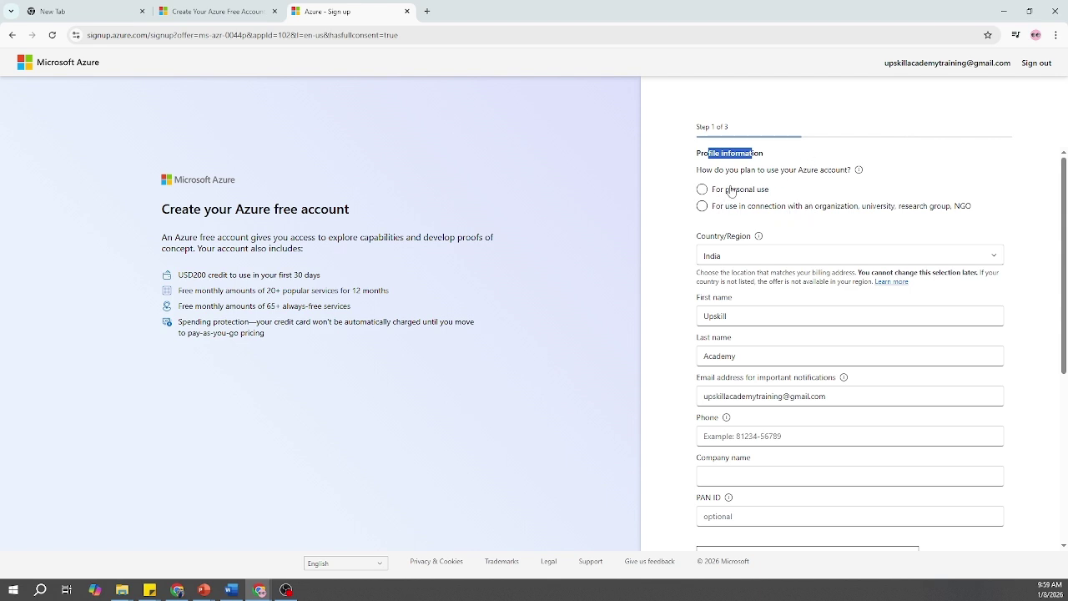
left_click_drag(774, 170, 820, 175)
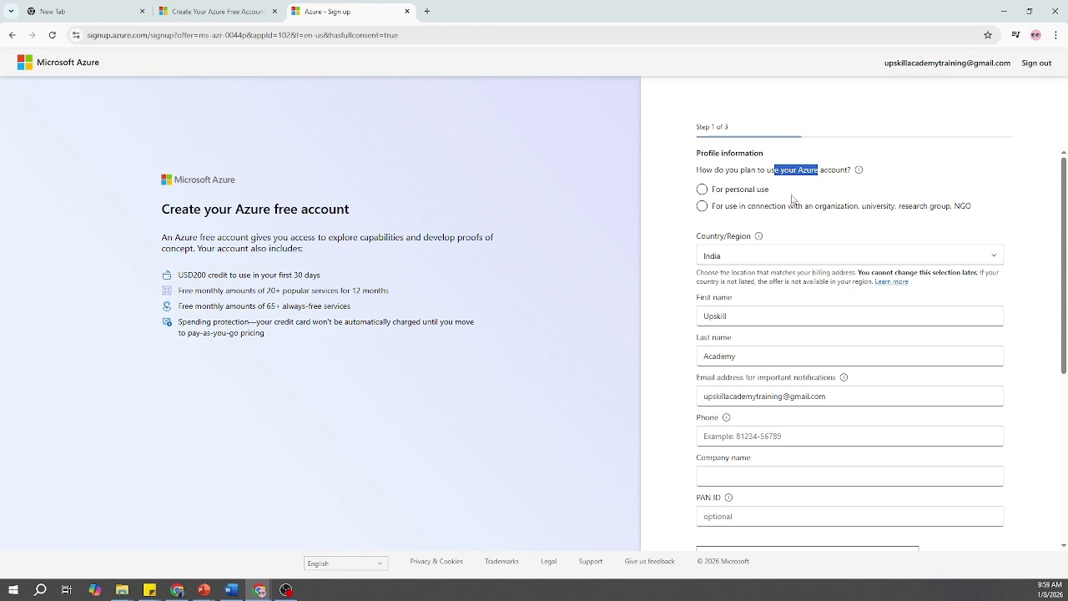
left_click(725, 192)
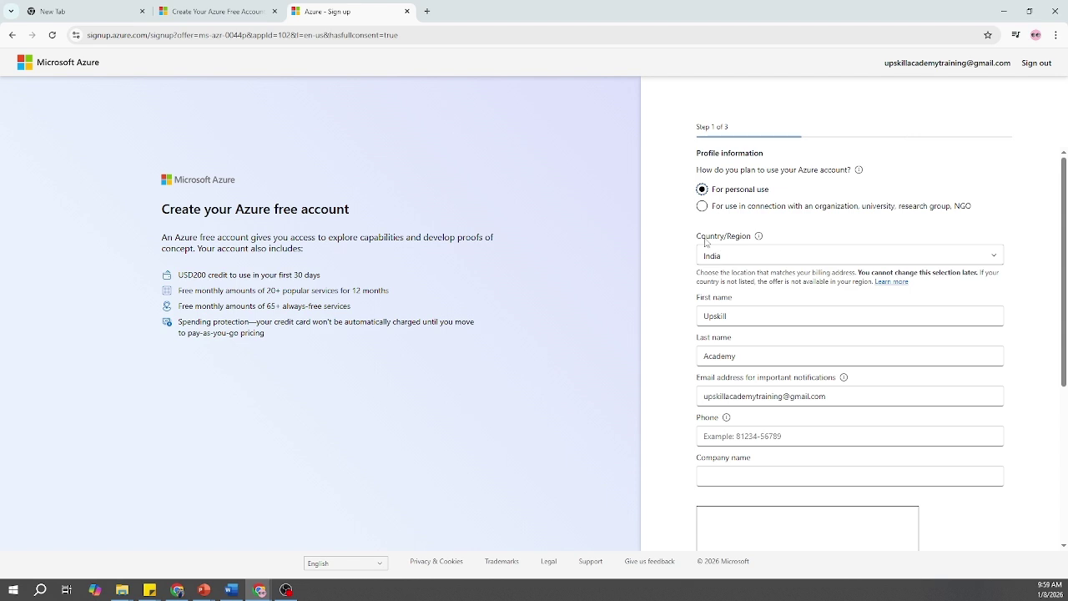
Review the prefilled Country/Region (India), first and last name, and notification e-mail fields.
left_click_drag(706, 237, 738, 240)
left_click(748, 260)
left_click(738, 259)
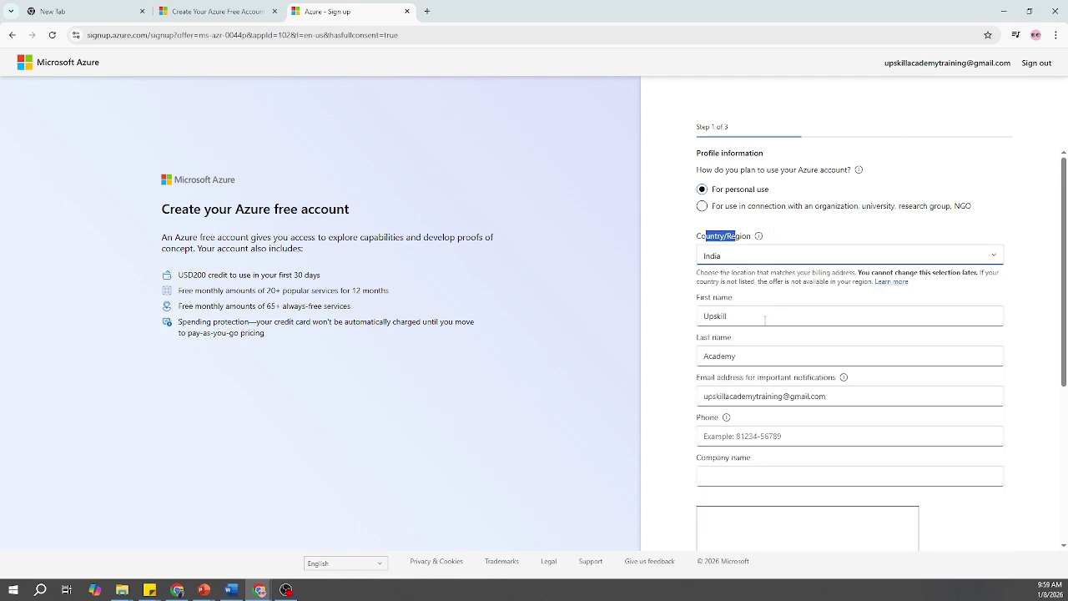
left_click(712, 301)
left_click_drag(708, 301, 739, 302)
left_click_drag(702, 339, 735, 337)
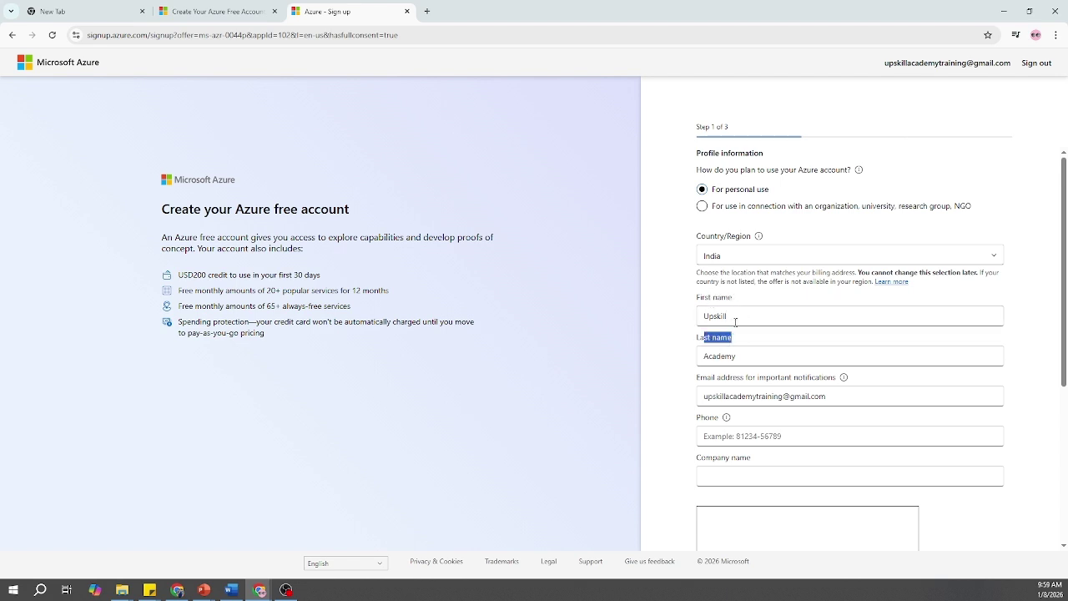
left_click_drag(703, 299, 735, 299)
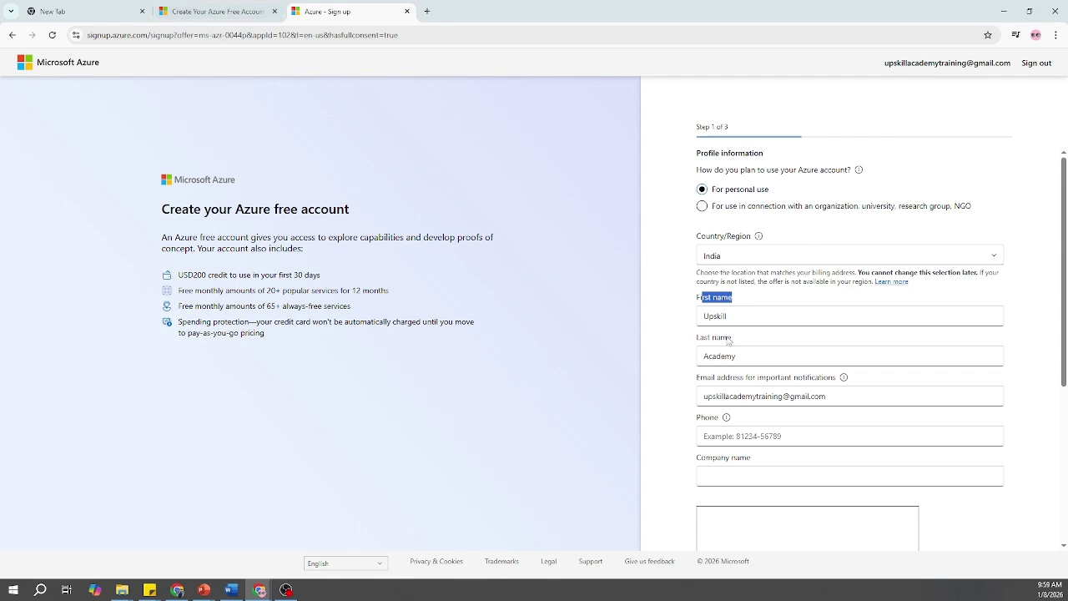
left_click(716, 292)
left_click_drag(702, 298, 733, 299)
left_click(757, 314)
left_click_drag(709, 298, 734, 298)
left_click_drag(734, 377, 834, 396)
left_click(765, 397)
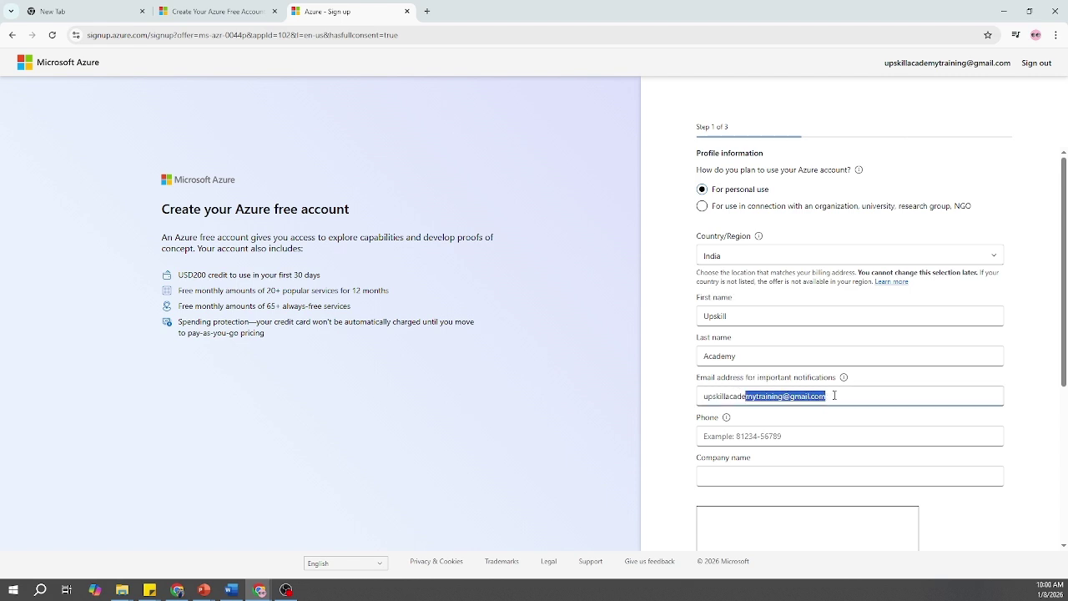
scroll(884, 404, "down", 2)
Enter the phone number in the profile form.
left_click(725, 271)
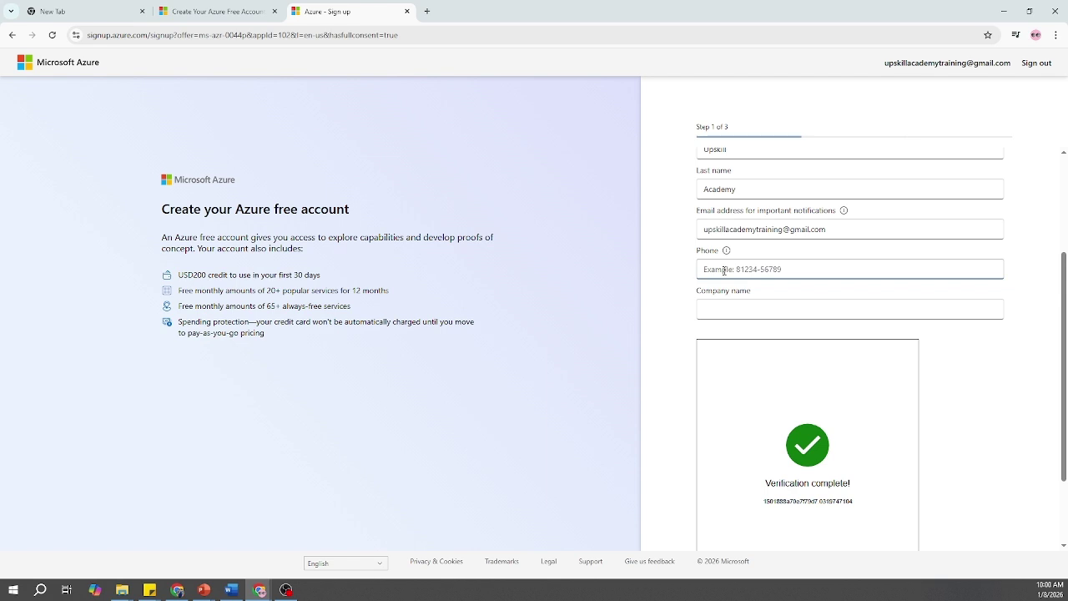
type("8668")
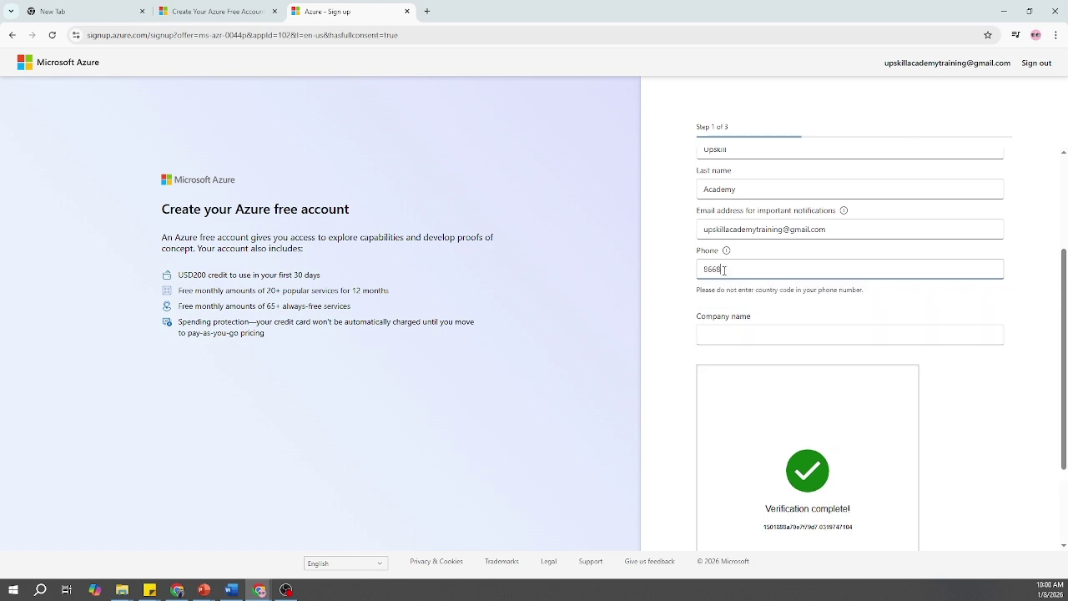
type("718")
left_click(750, 333)
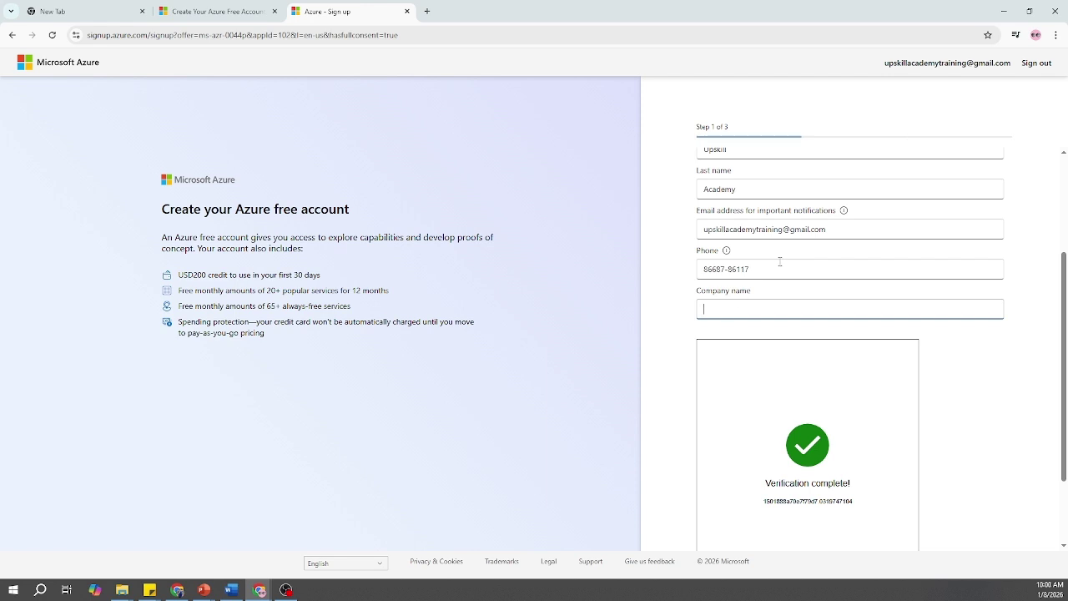
Fill the company name from the copied first name plus the surname, then continue to Step 2.
double_click(733, 151)
key("ctrl+c")
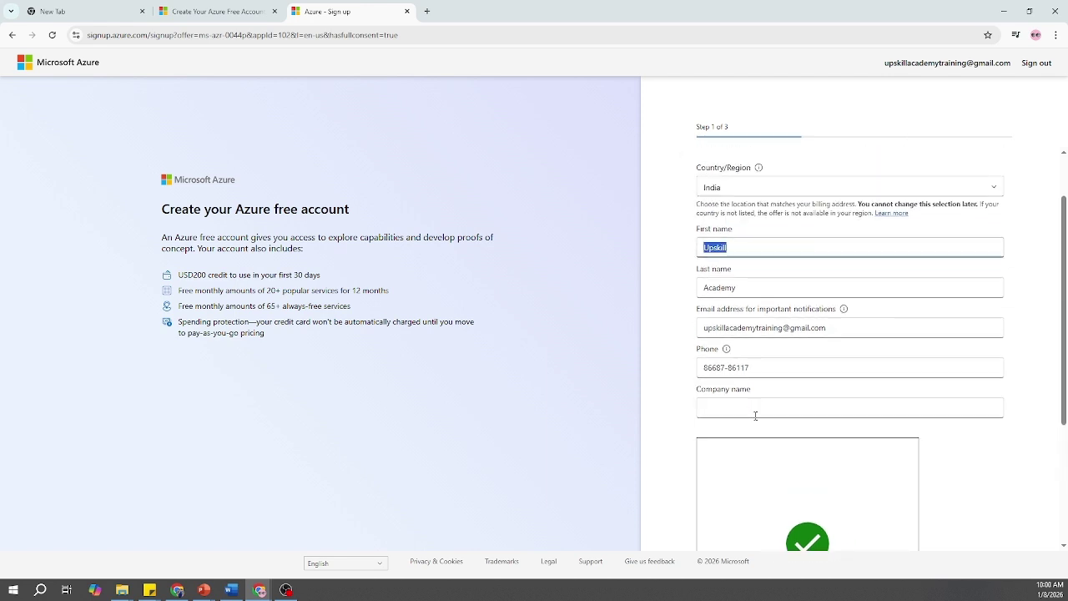
left_click(755, 415)
key("ctrl+v")
type("A")
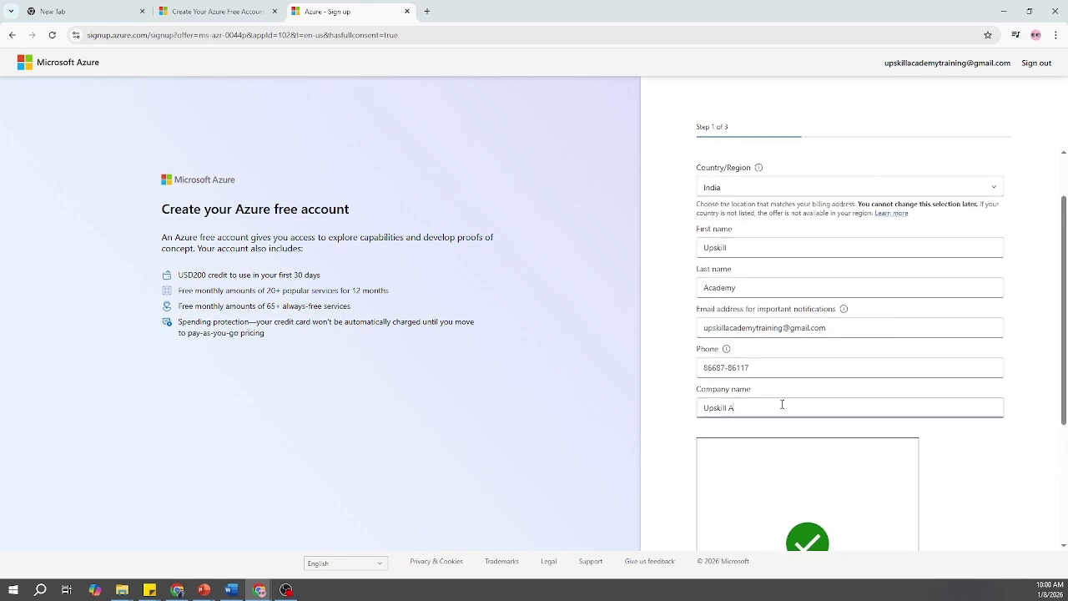
type("cademy")
scroll(801, 405, "down", 1)
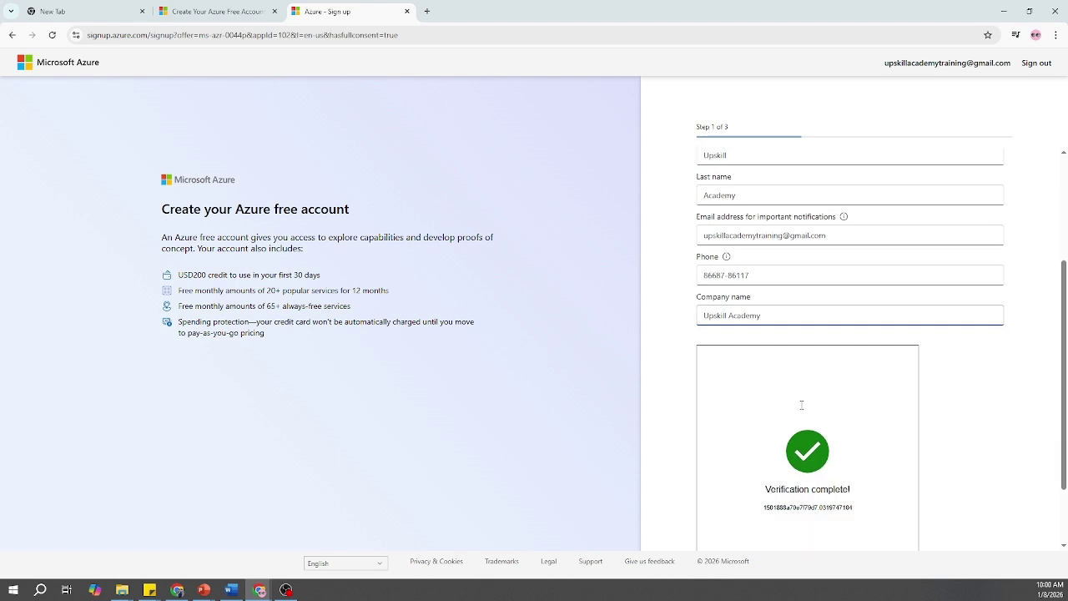
scroll(801, 405, "down", 1)
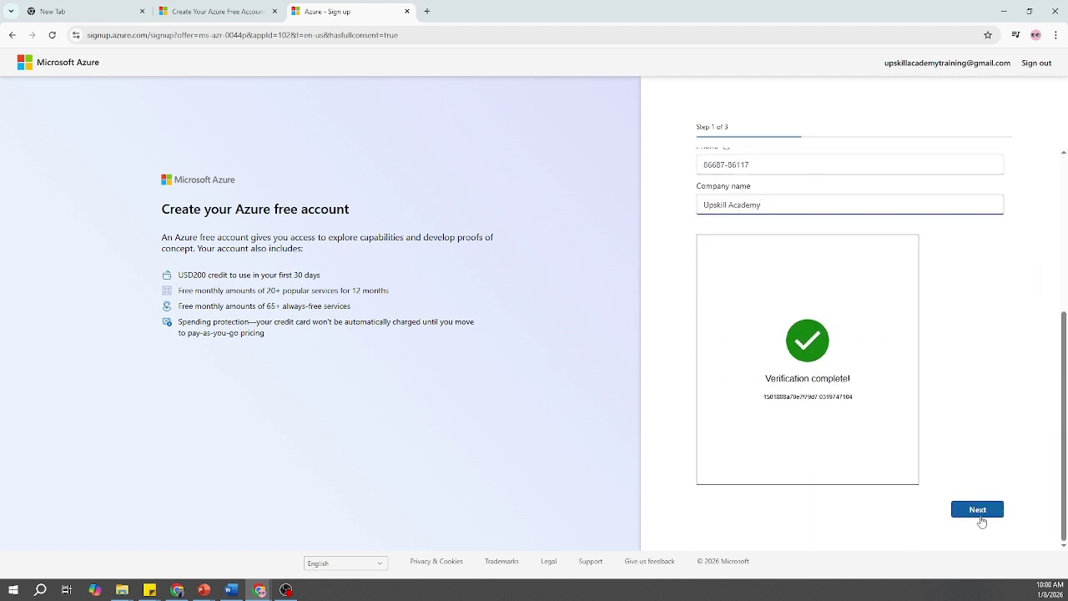
scroll(978, 514, "up", 3)
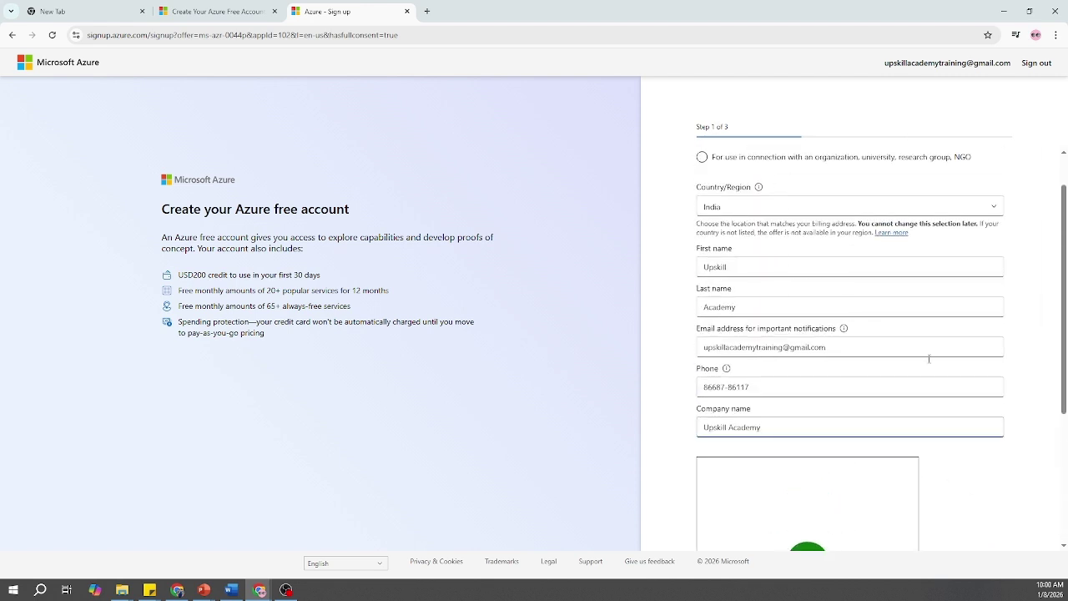
scroll(928, 358, "down", 3)
left_click(978, 518)
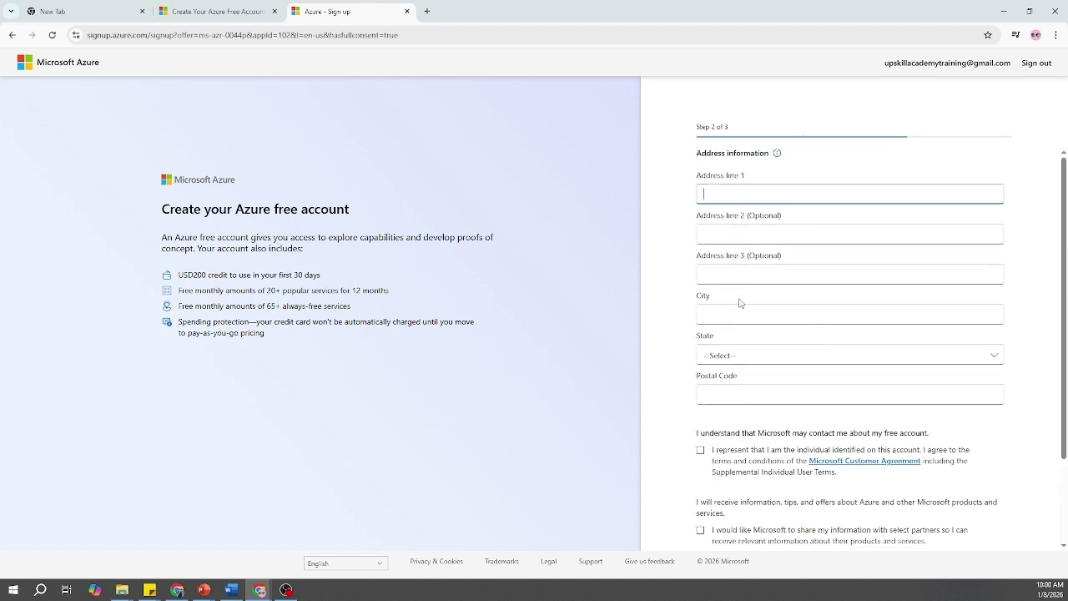
Enter the billing street address, city, state and postal code.
scroll(770, 429, "down", 3)
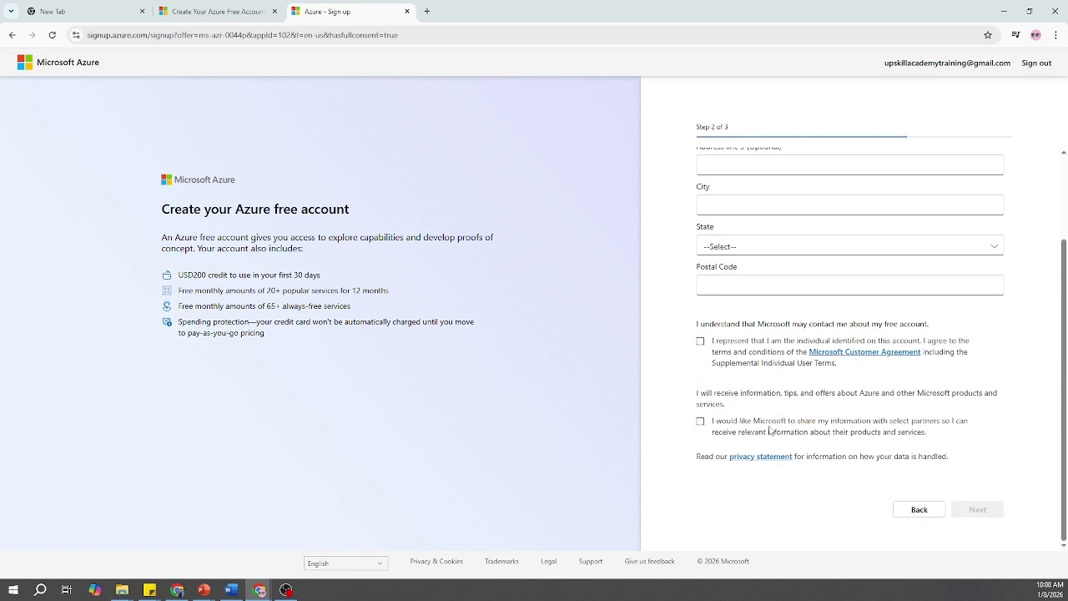
scroll(769, 429, "up", 3)
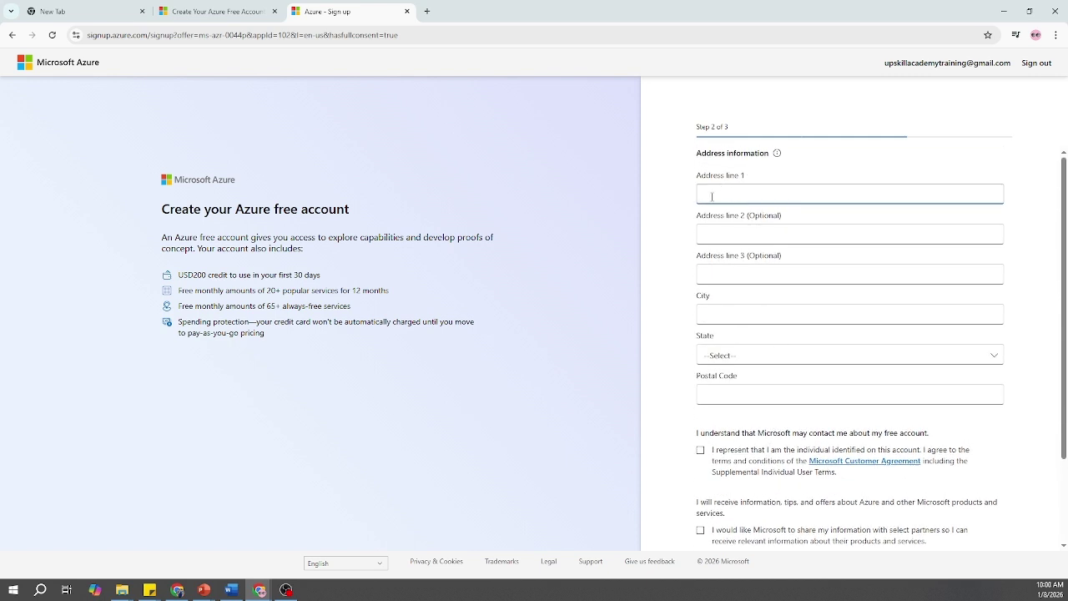
key("Tab")
key("Tab")
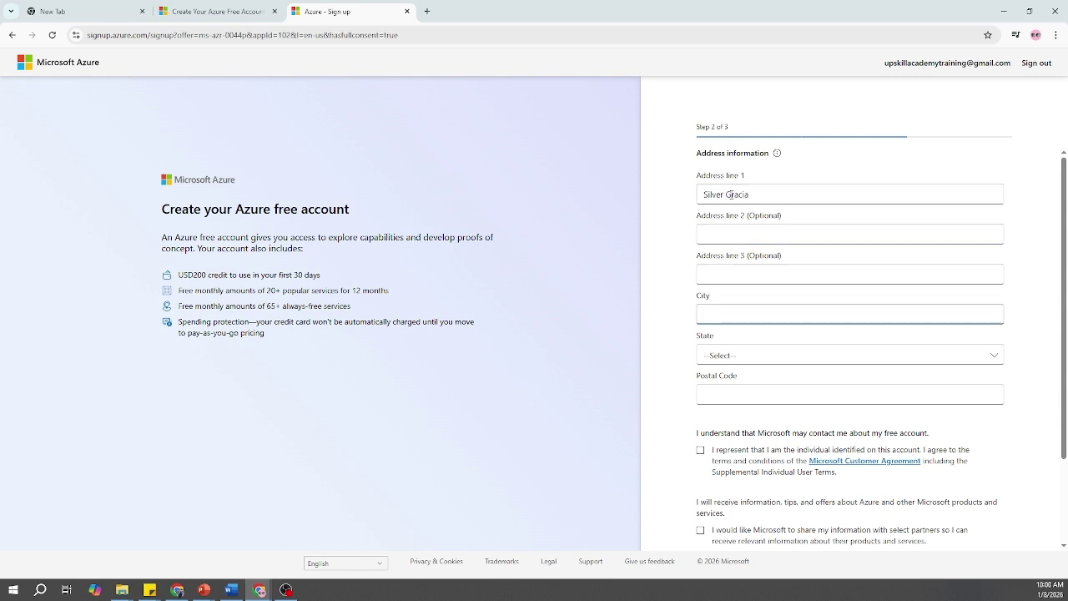
key("Tab")
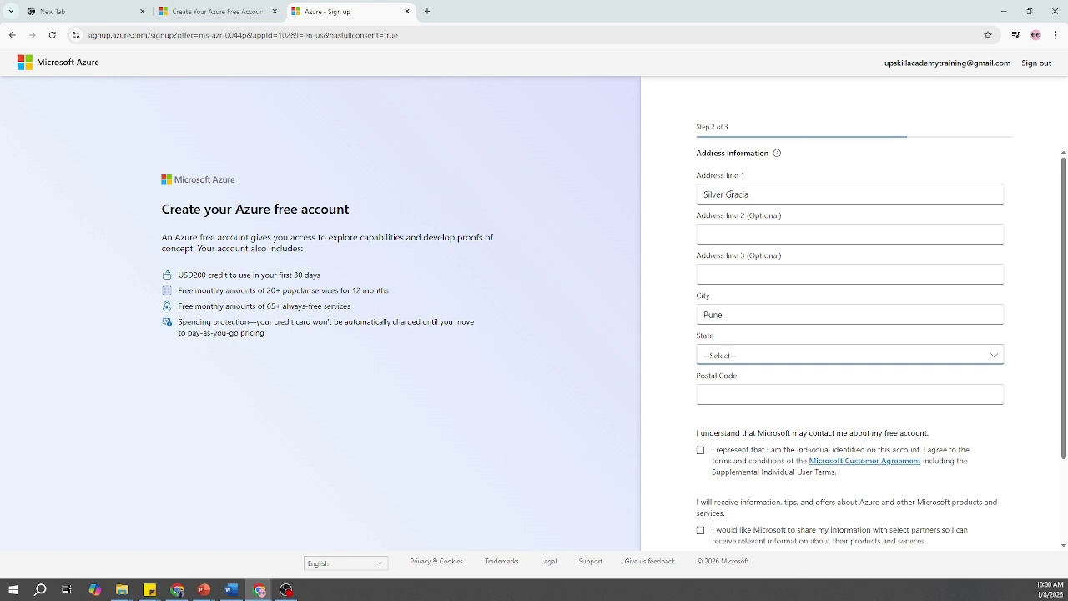
left_click(741, 397)
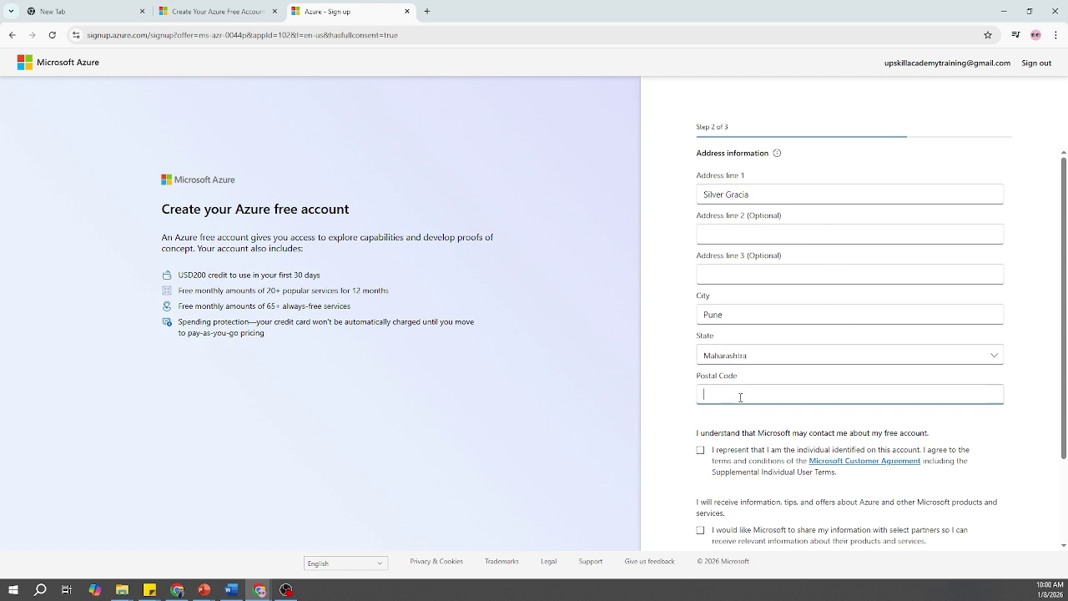
type("412101")
Accept the Microsoft Customer Agreement and submit the address details.
scroll(849, 331, "down", 2)
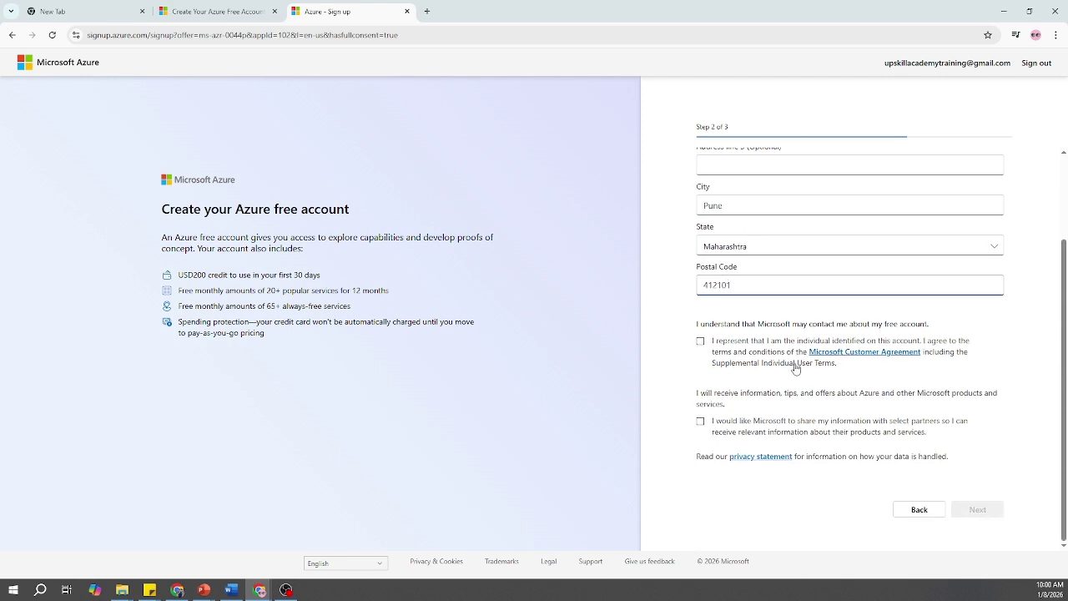
scroll(796, 368, "up", 2)
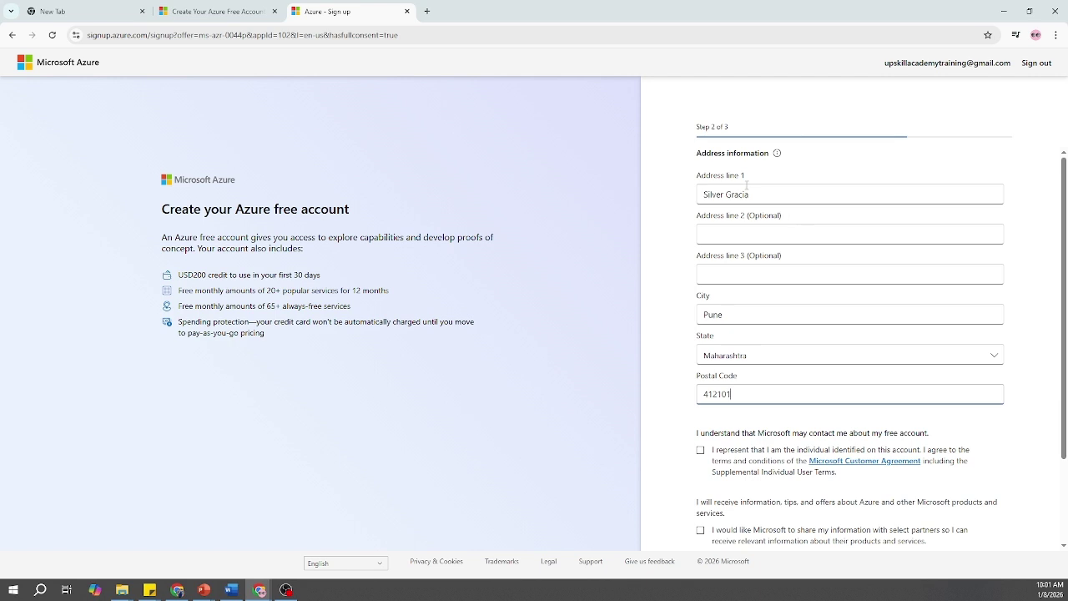
scroll(751, 334, "down", 2)
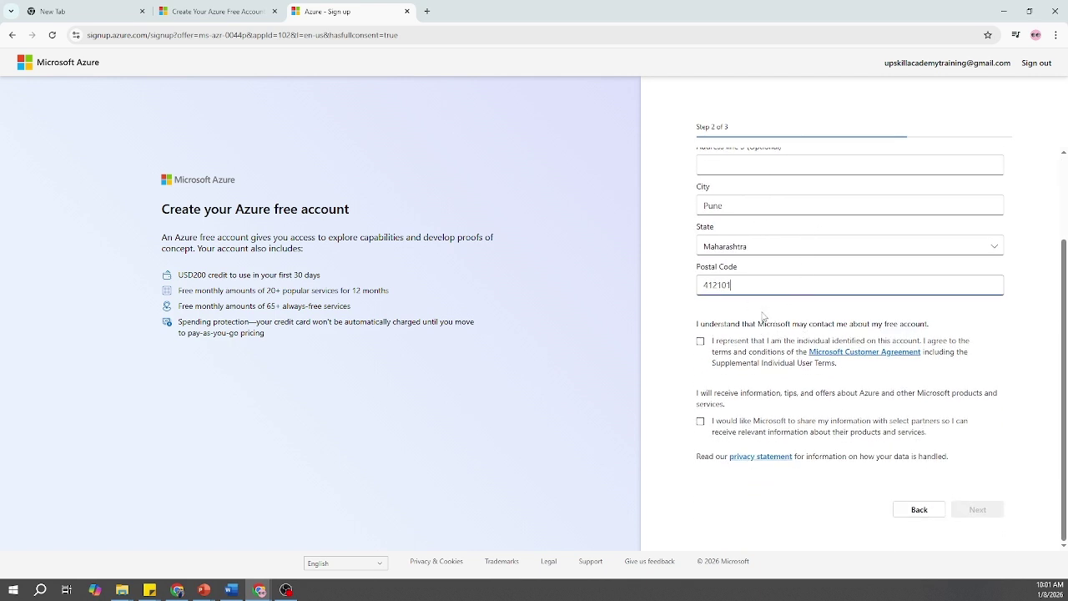
left_click(700, 341)
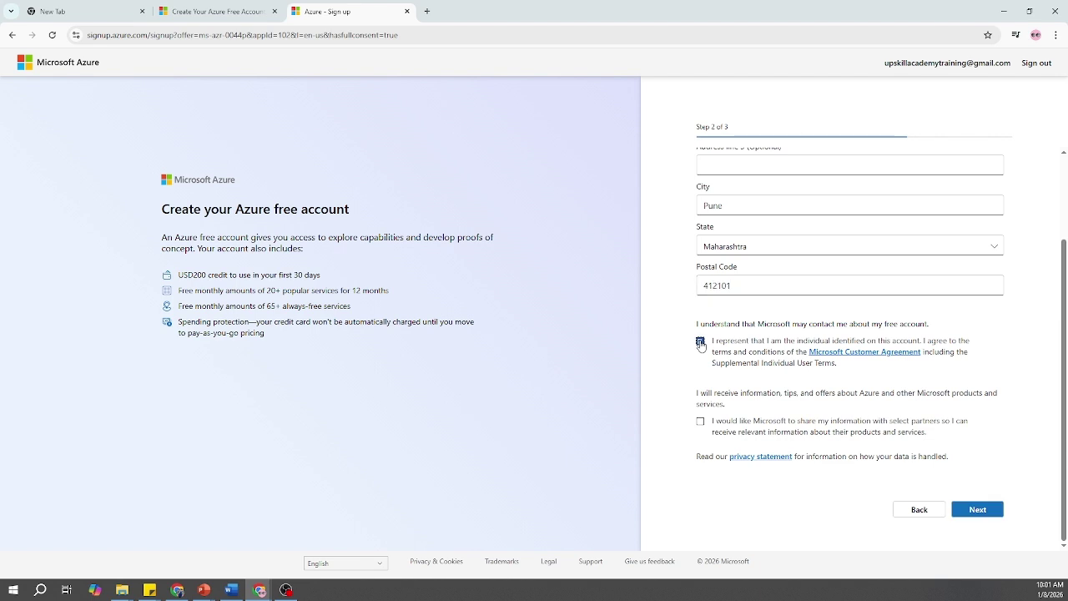
left_click(973, 511)
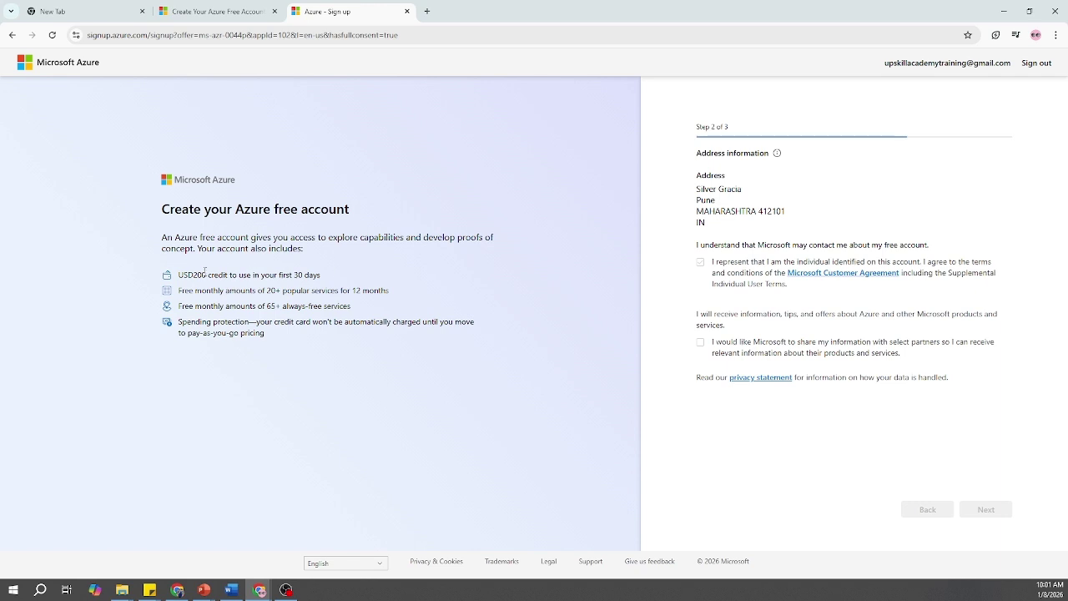
Highlight the 'USD200 credit' and 'for 12 months' free-account benefits in the left panel.
left_click_drag(178, 275, 326, 283)
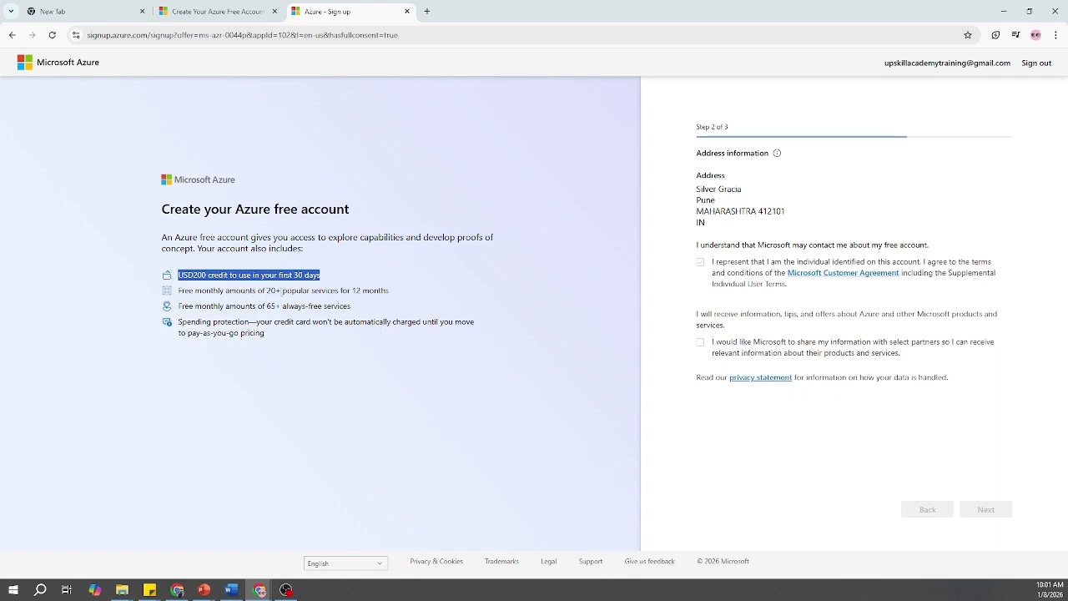
left_click_drag(340, 290, 395, 299)
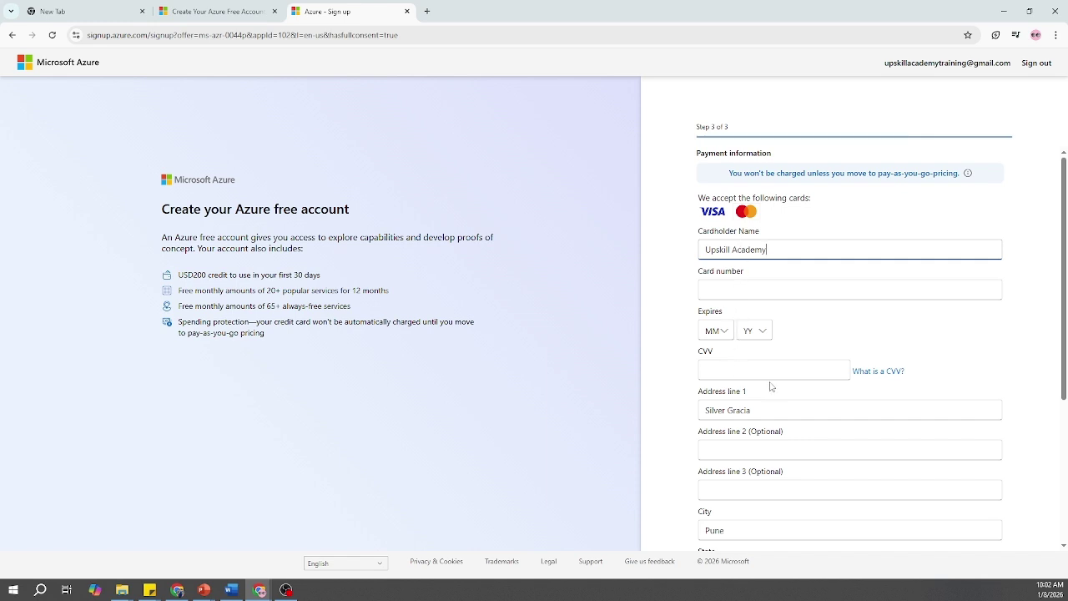
Review the prefilled payment form and submit the sign-up for card verification.
scroll(772, 387, "down", 2)
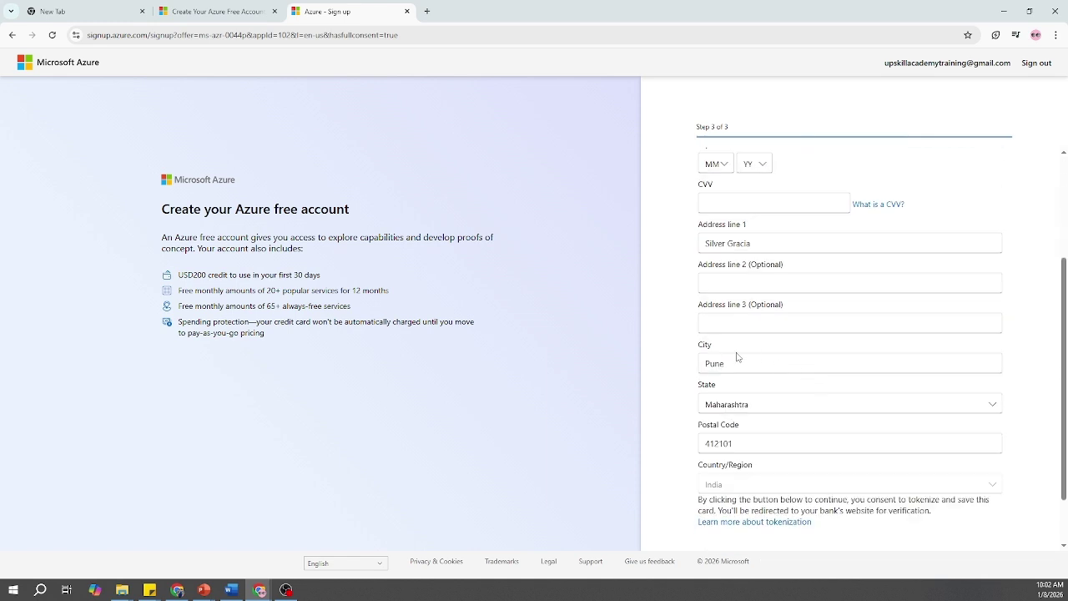
scroll(739, 364, "down", 1)
scroll(740, 365, "up", 3)
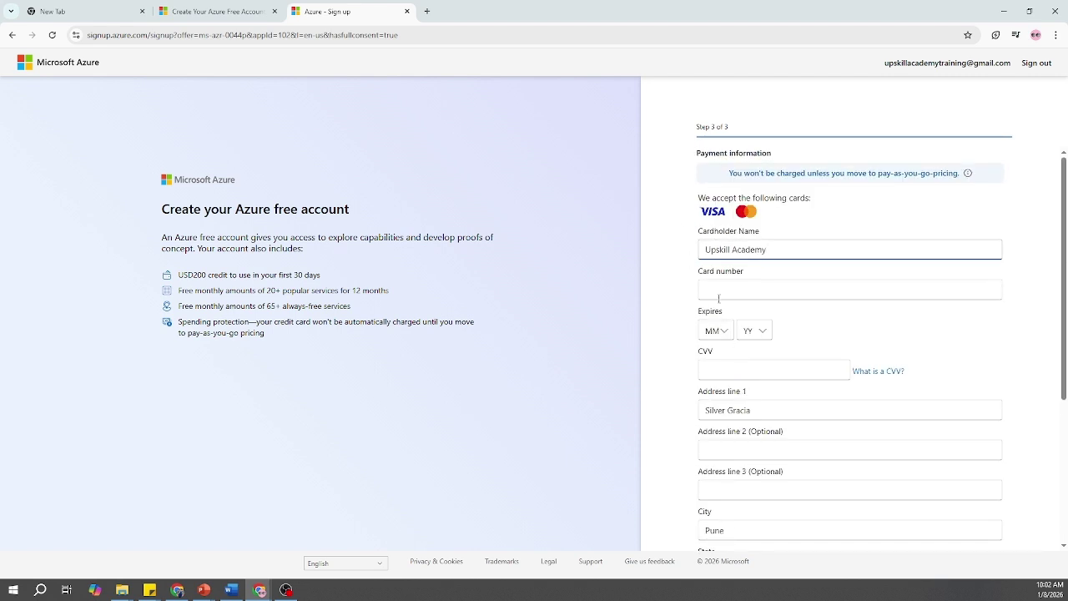
scroll(779, 340, "down", 1)
scroll(778, 340, "down", 3)
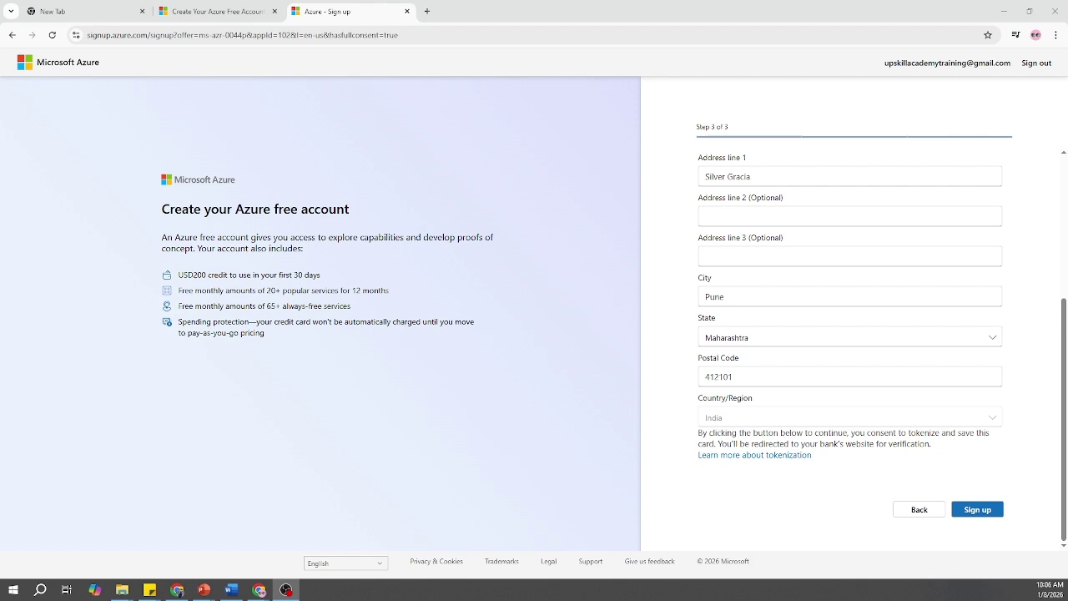
left_click(968, 426)
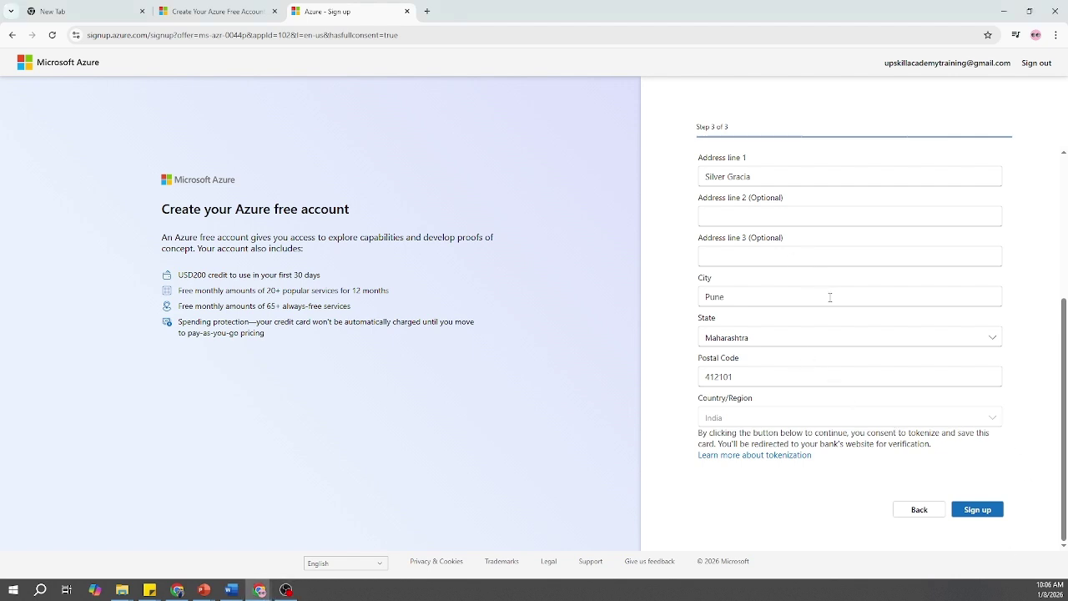
left_click(969, 511)
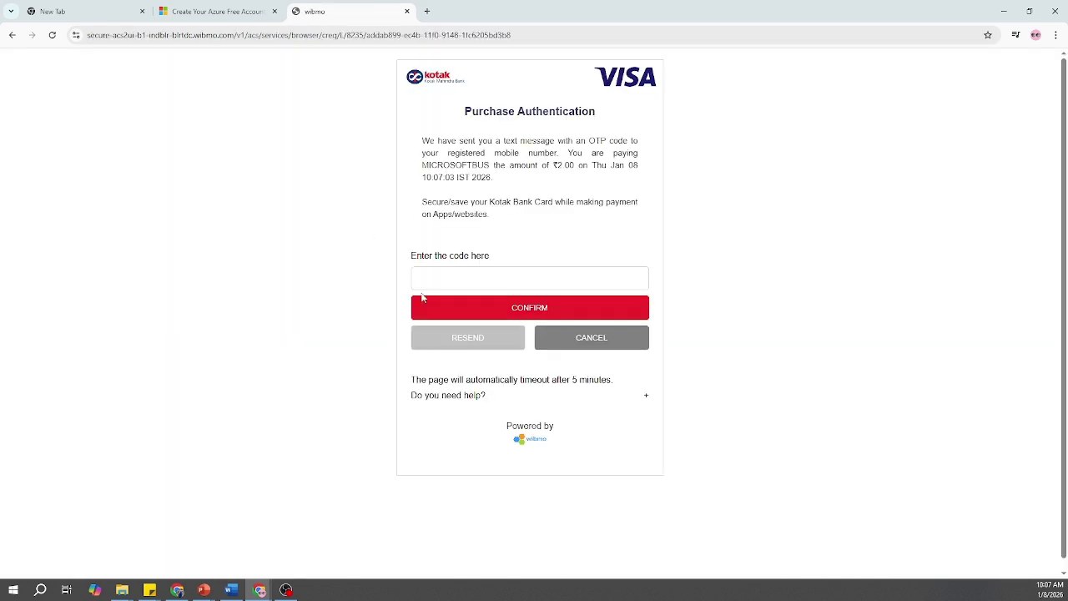
Confirm the ₹2.00 charge with the bank OTP and decline saving it in Chrome.
left_click(469, 277)
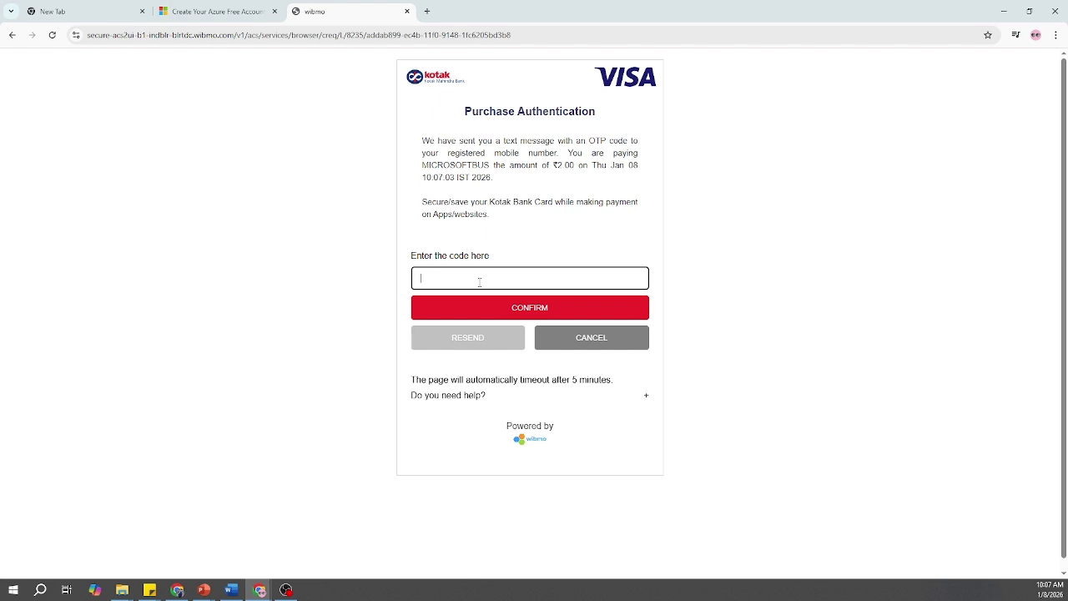
type("••")
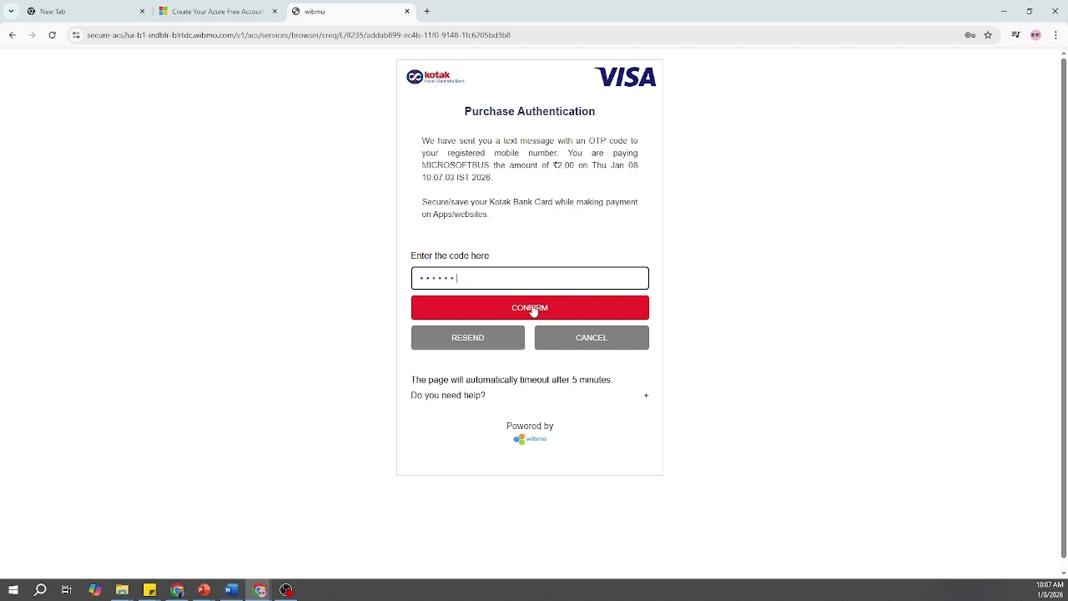
left_click(534, 308)
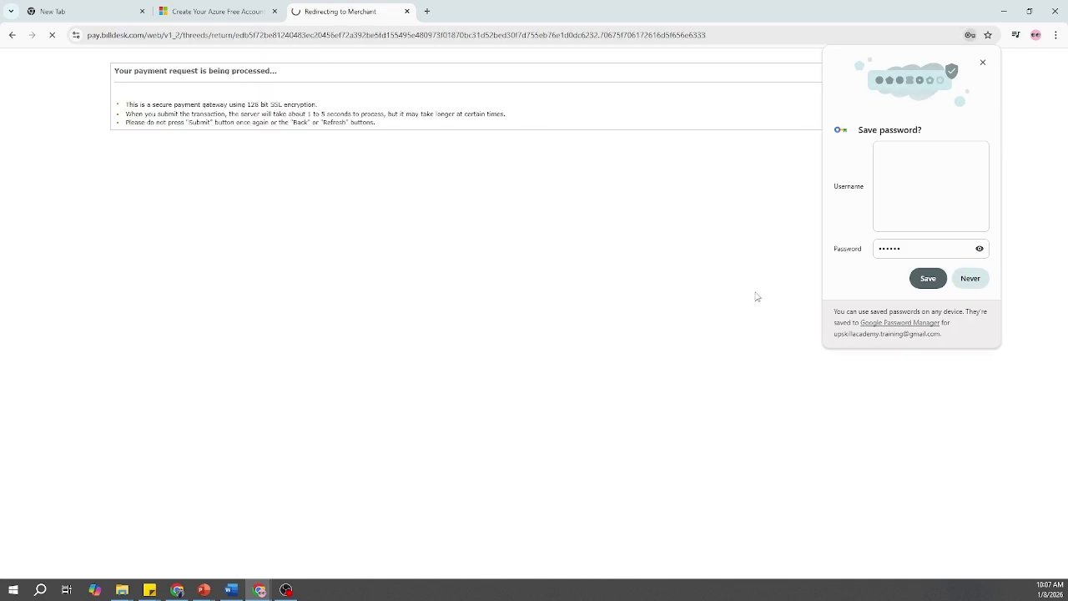
left_click(970, 278)
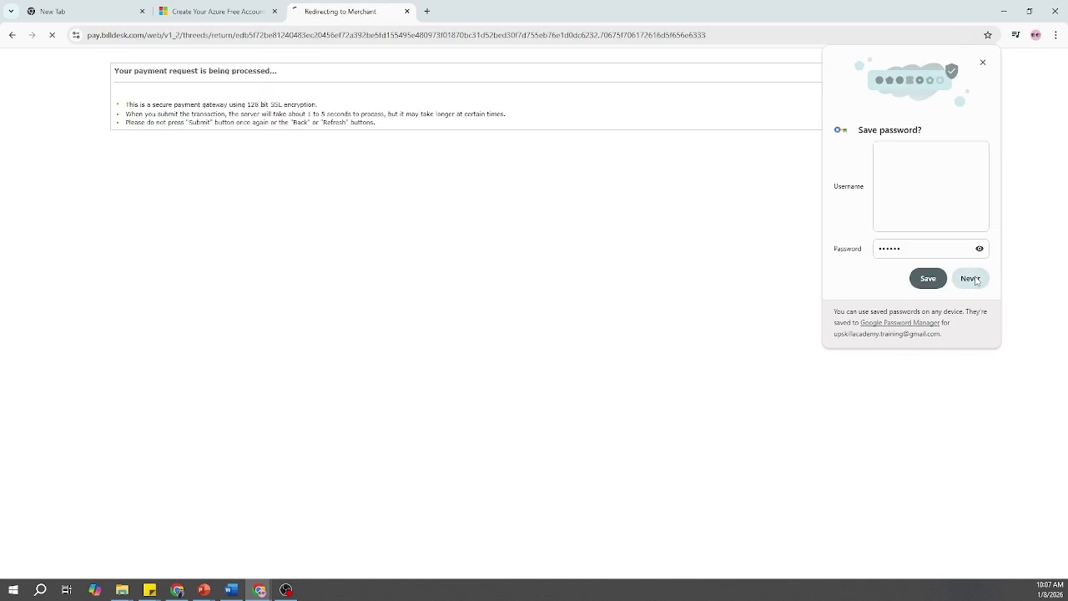